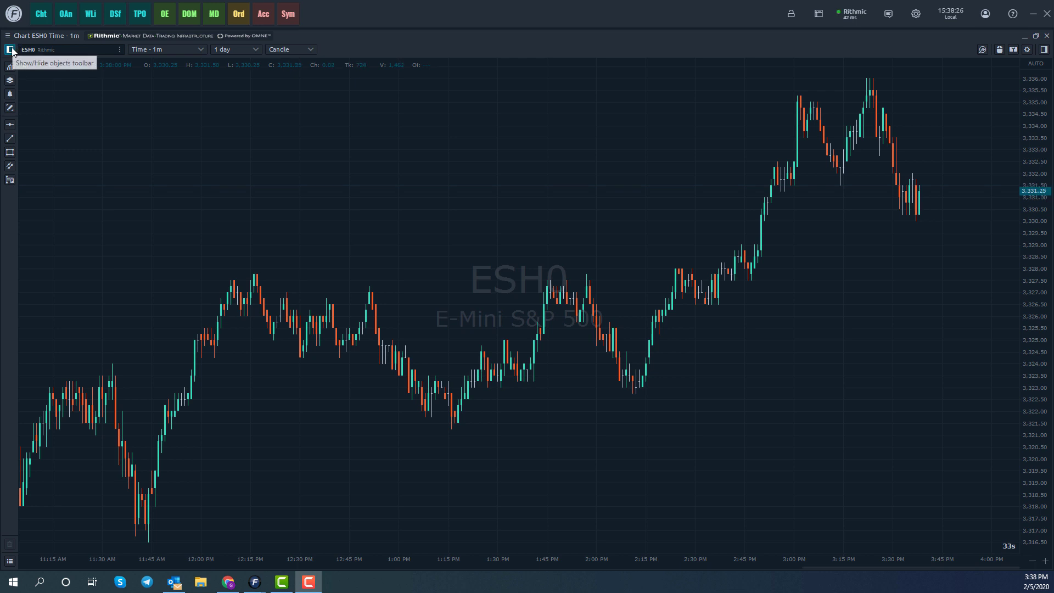
Step: Hide the objects toolbar and show it again
left_click(10, 50)
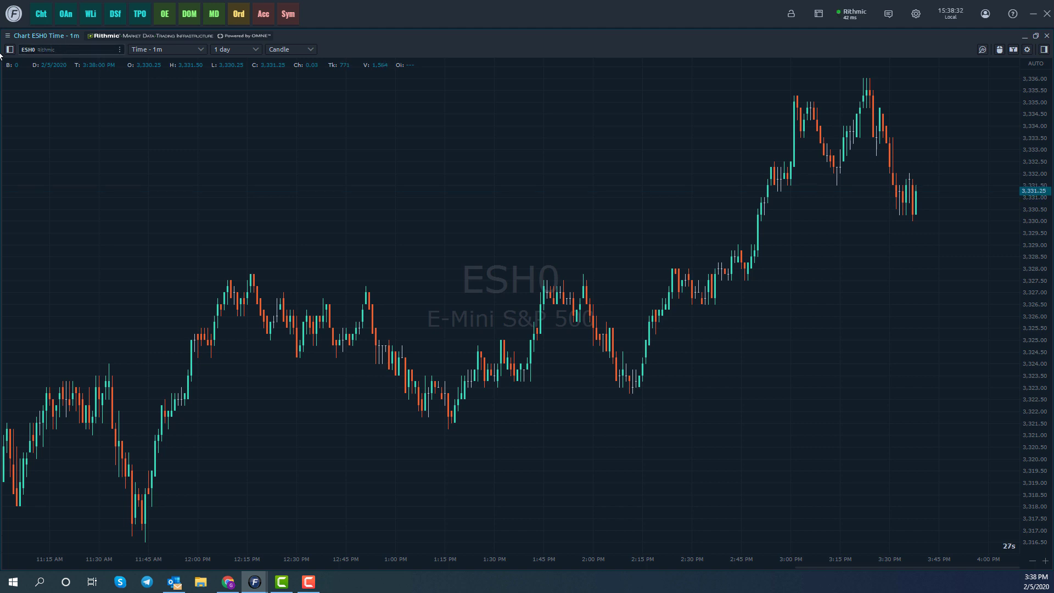
left_click(10, 50)
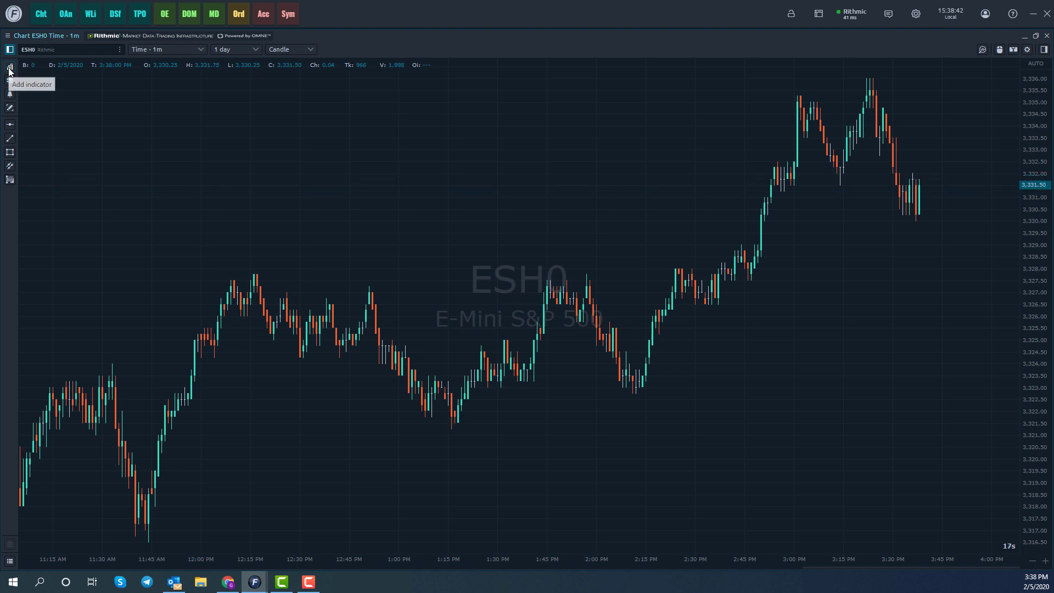
Step: Open the list of indicators to add and collapse every category from Bars data to Volume
left_click(9, 68)
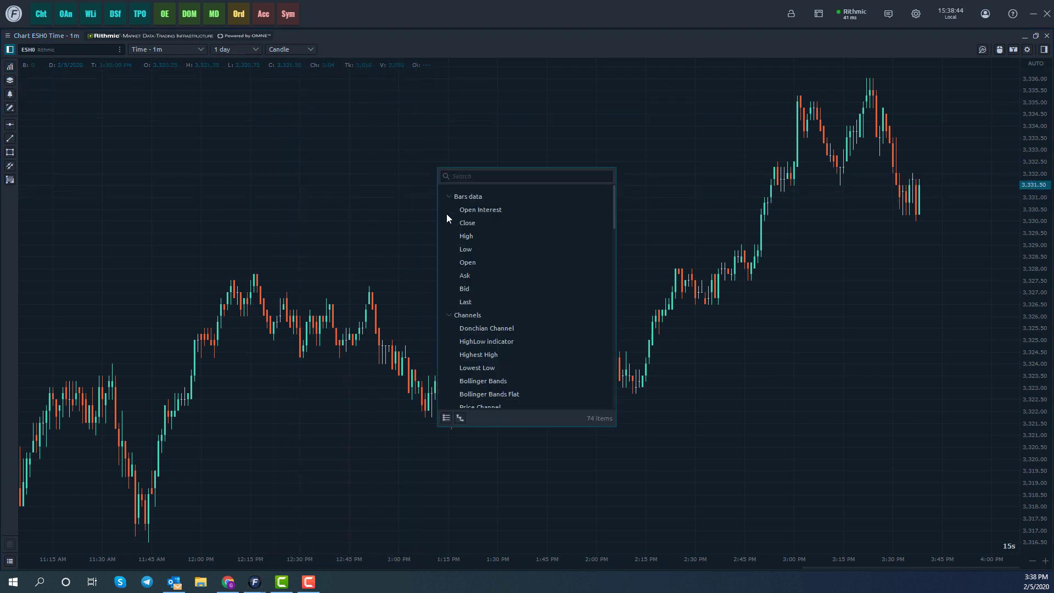
left_click(447, 197)
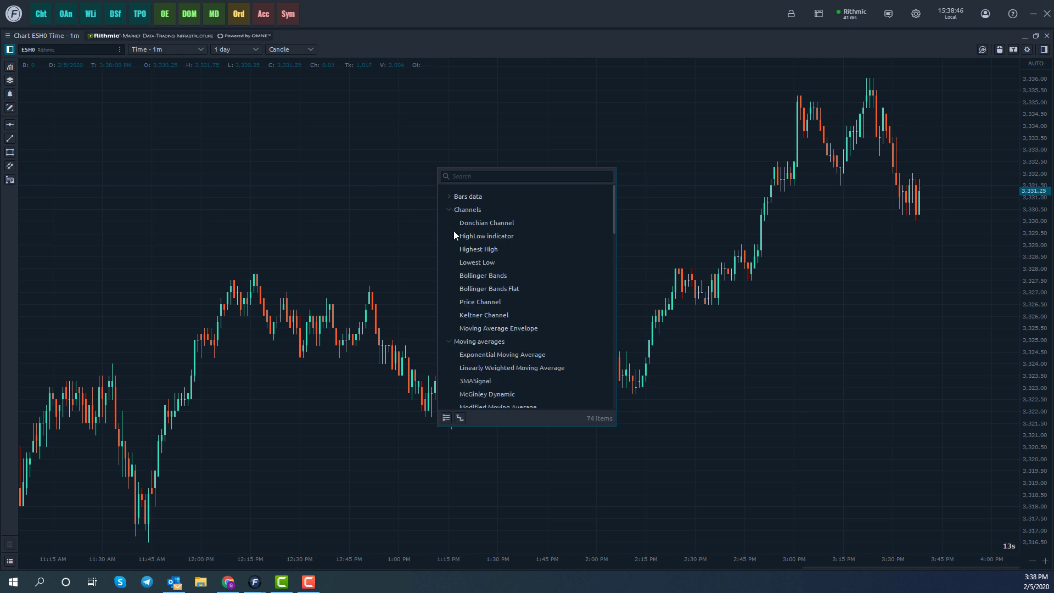
left_click(449, 212)
left_click(449, 222)
left_click(447, 235)
left_click(446, 248)
left_click(446, 262)
left_click(449, 276)
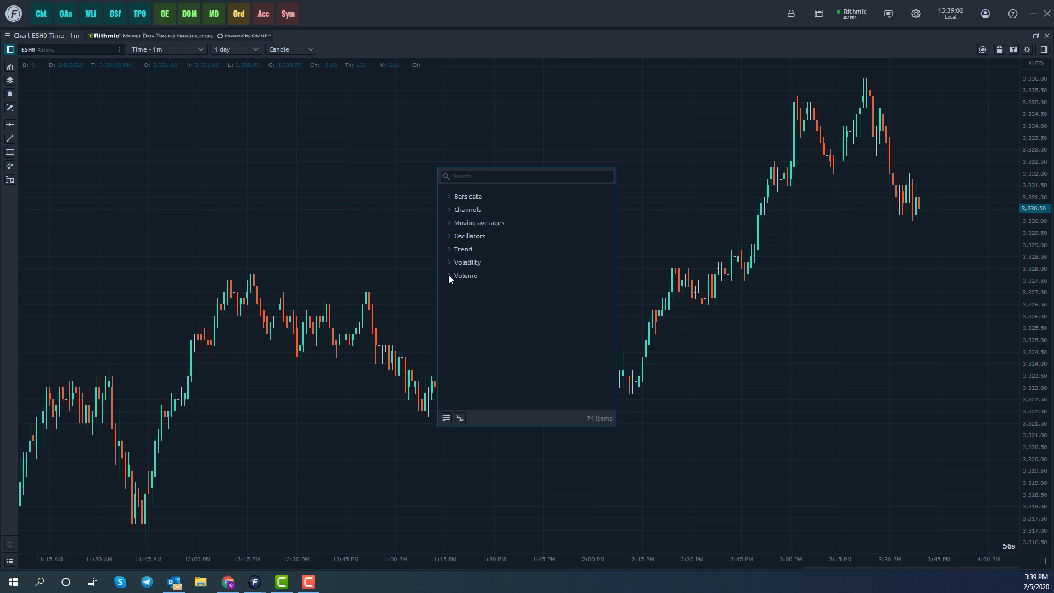
Step: Expand the Volume, Volatility and Trend categories and look through their indicators
left_click(449, 276)
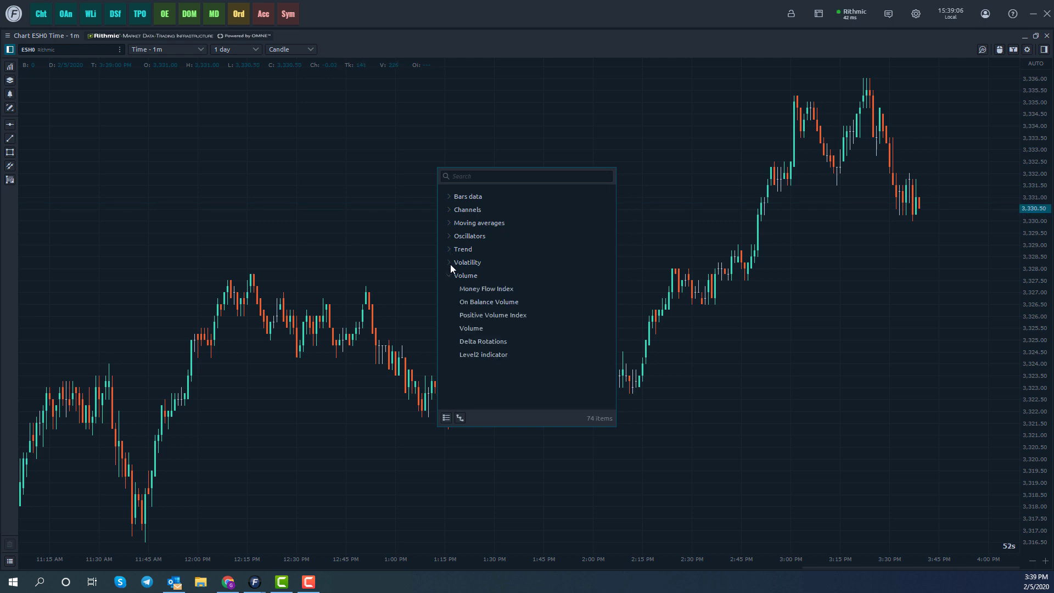
left_click(450, 263)
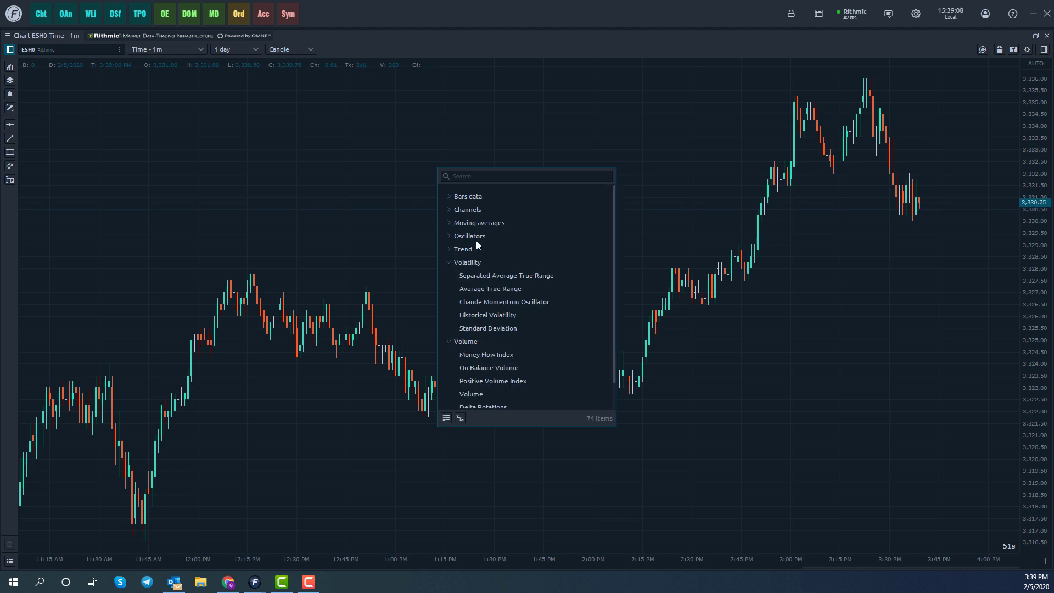
left_click(451, 248)
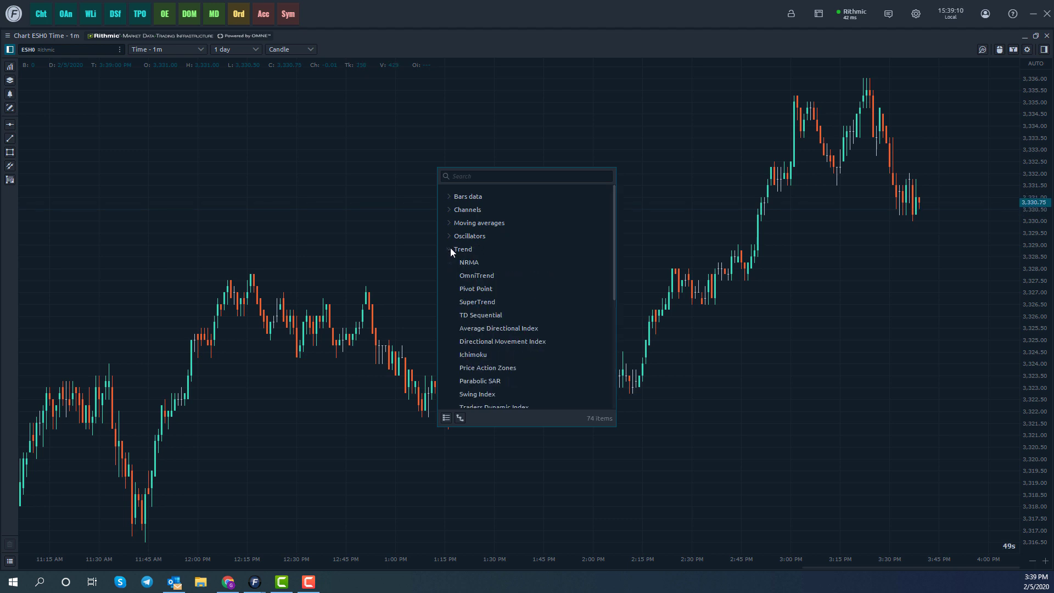
scroll(488, 274, "down", 1)
scroll(487, 275, "down", 1)
scroll(488, 274, "up", 1)
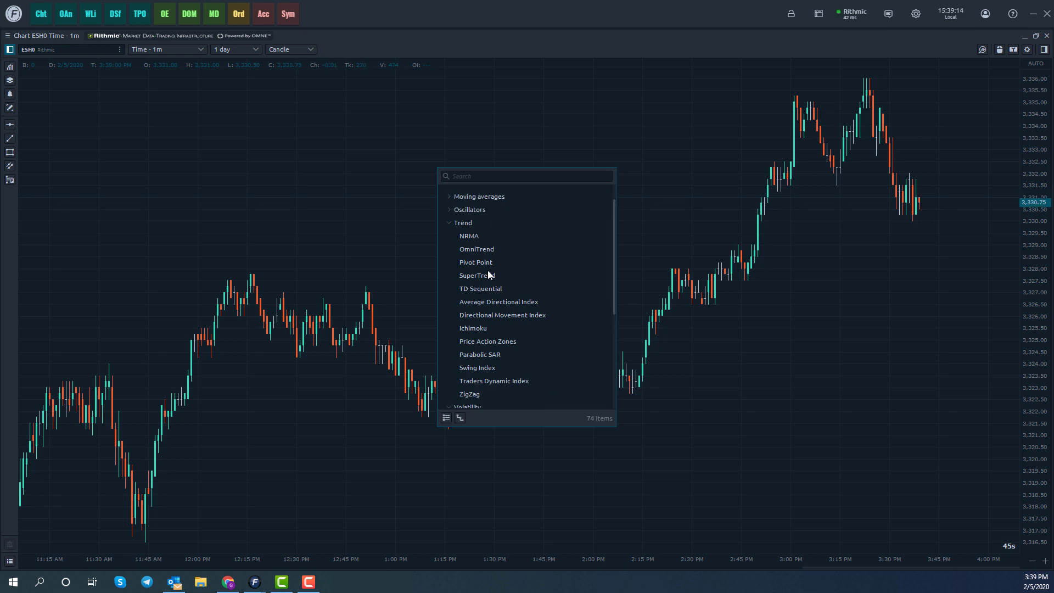
scroll(488, 271, "up", 1)
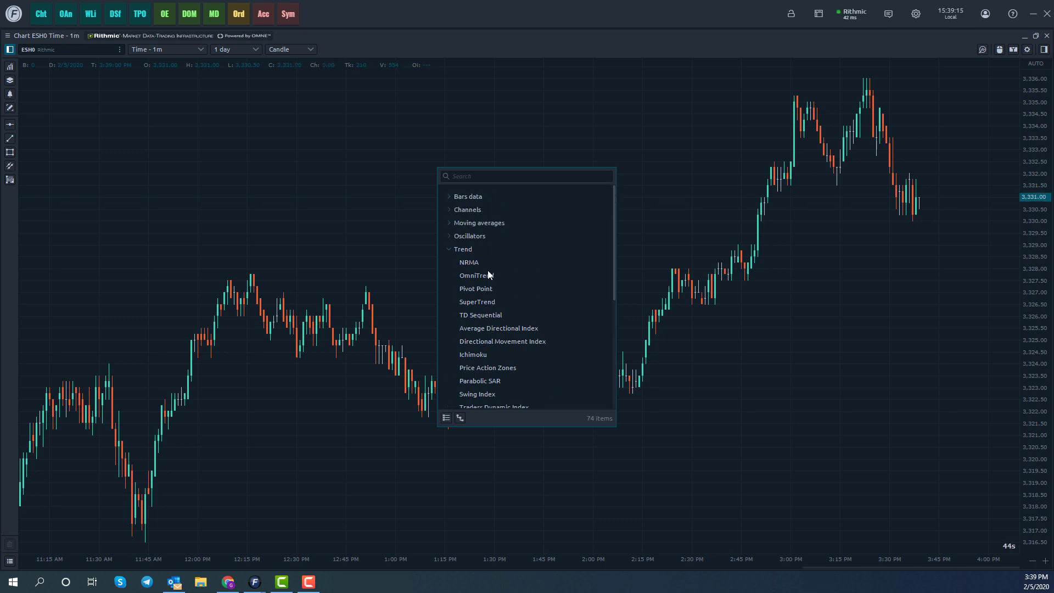
Step: Expand the Oscillators, Moving averages, Channels and Bars data categories and look through their indicators
left_click(449, 236)
scroll(486, 248, "down", 1)
scroll(548, 313, "down", 1)
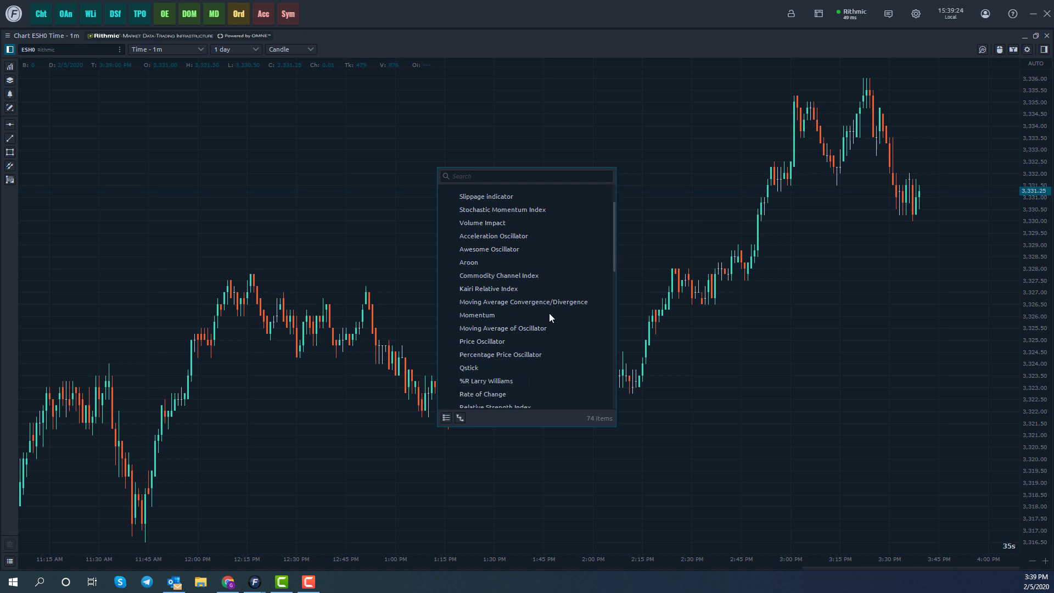
scroll(547, 311, "down", 1)
scroll(546, 311, "up", 2)
scroll(547, 311, "up", 1)
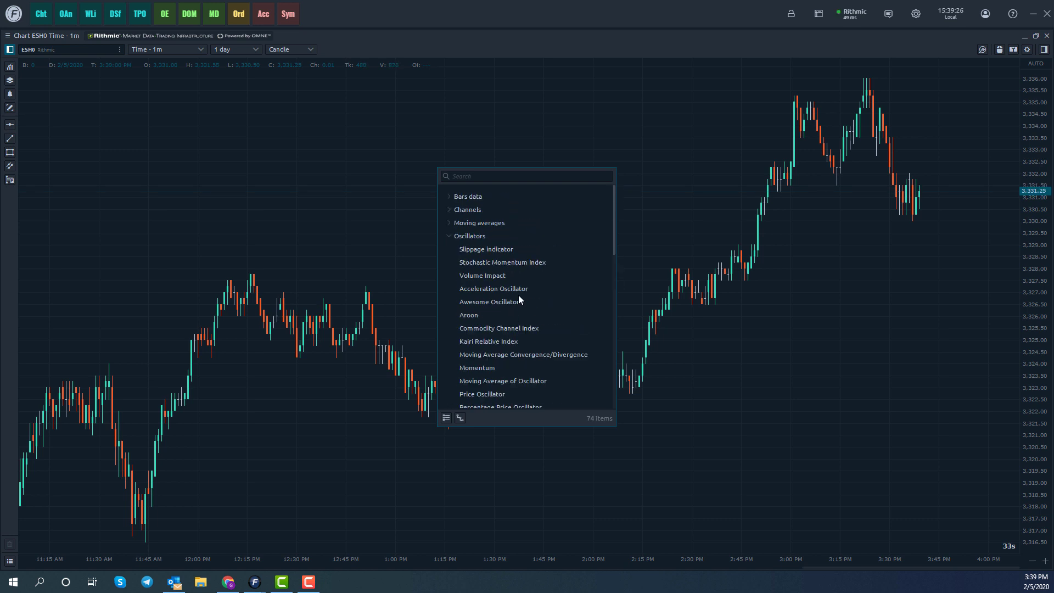
left_click(450, 222)
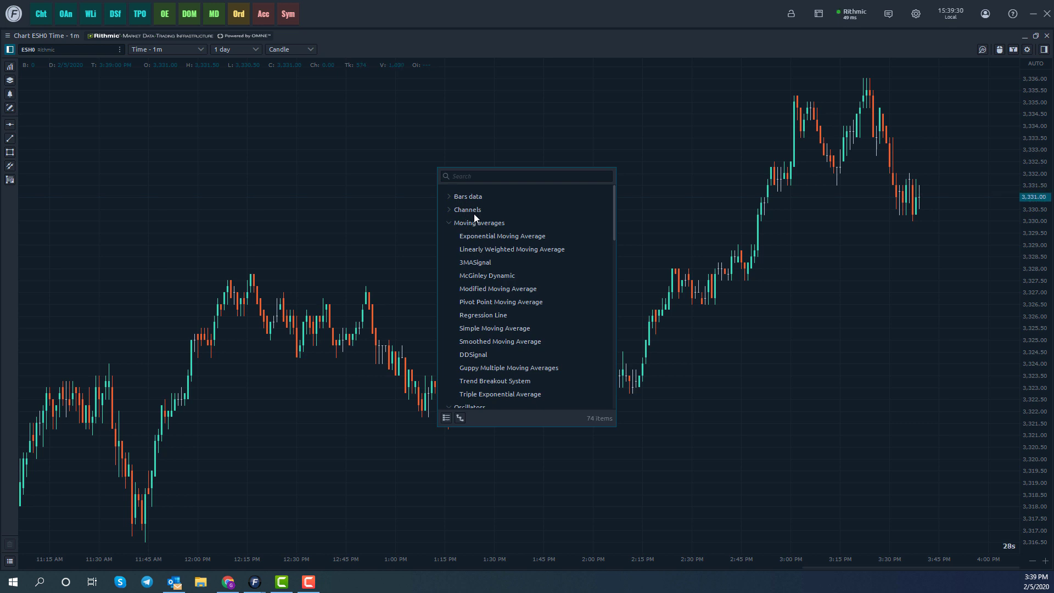
left_click(452, 209)
left_click(448, 196)
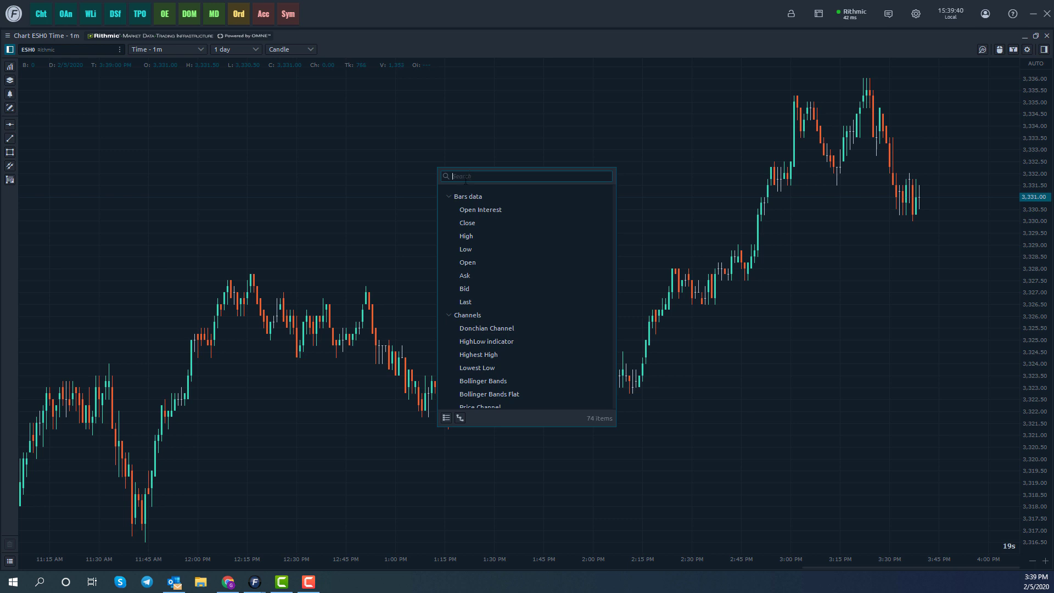
Step: Search the indicators for "moving" and add Simple Moving Average to the ESH0 chart
type("moving")
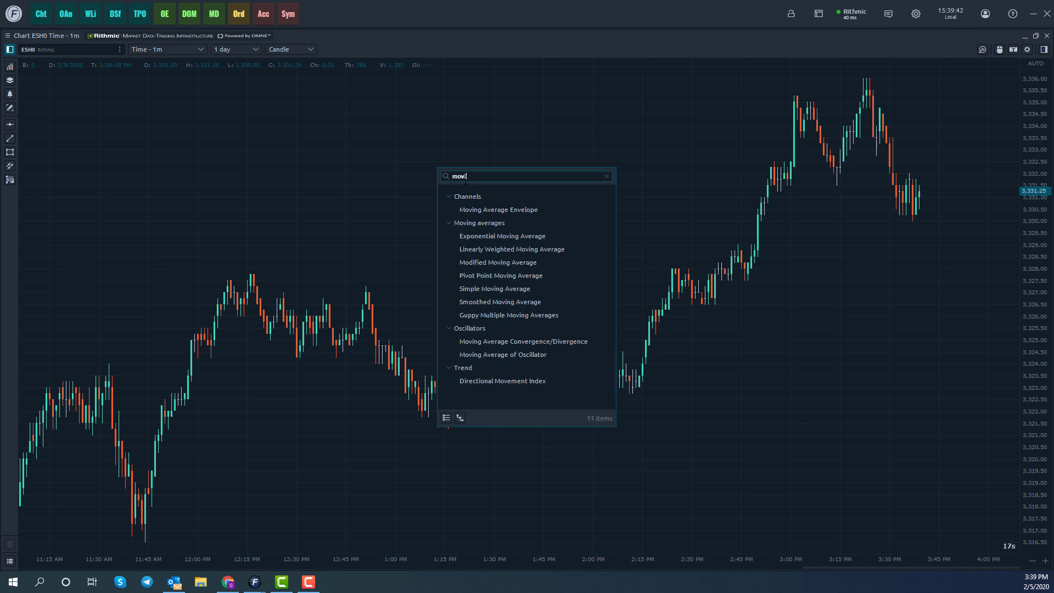
left_click(460, 418)
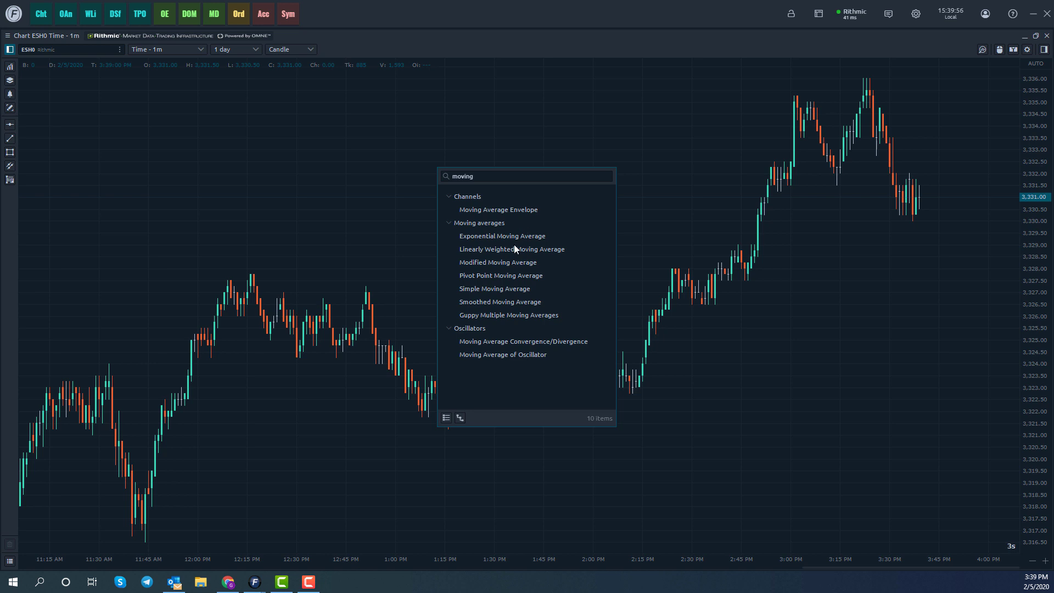
left_click(488, 289)
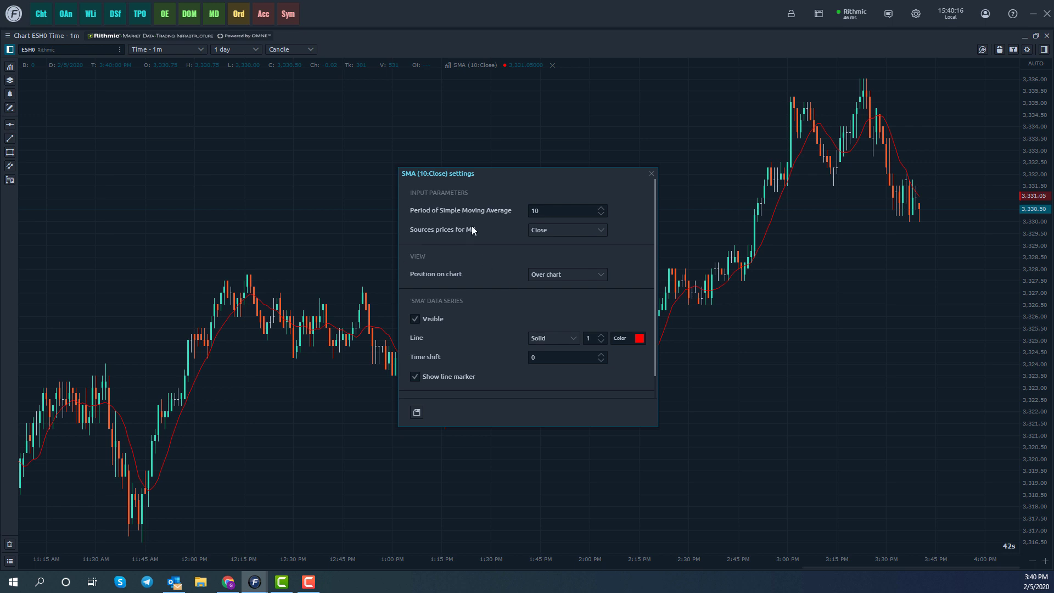
Step: Move the SMA settings dialog aside and set the indicator's position on the chart to On chart background
scroll(468, 296, "down", 1)
scroll(475, 251, "up", 1)
left_click(544, 211)
left_click_drag(502, 175, 208, 178)
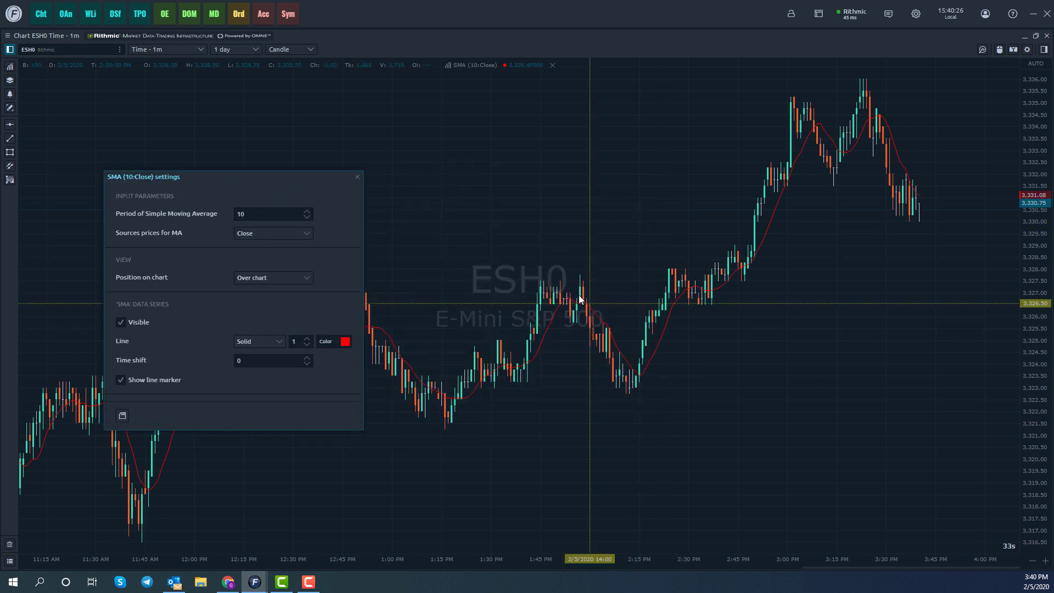
left_click(280, 278)
left_click(275, 304)
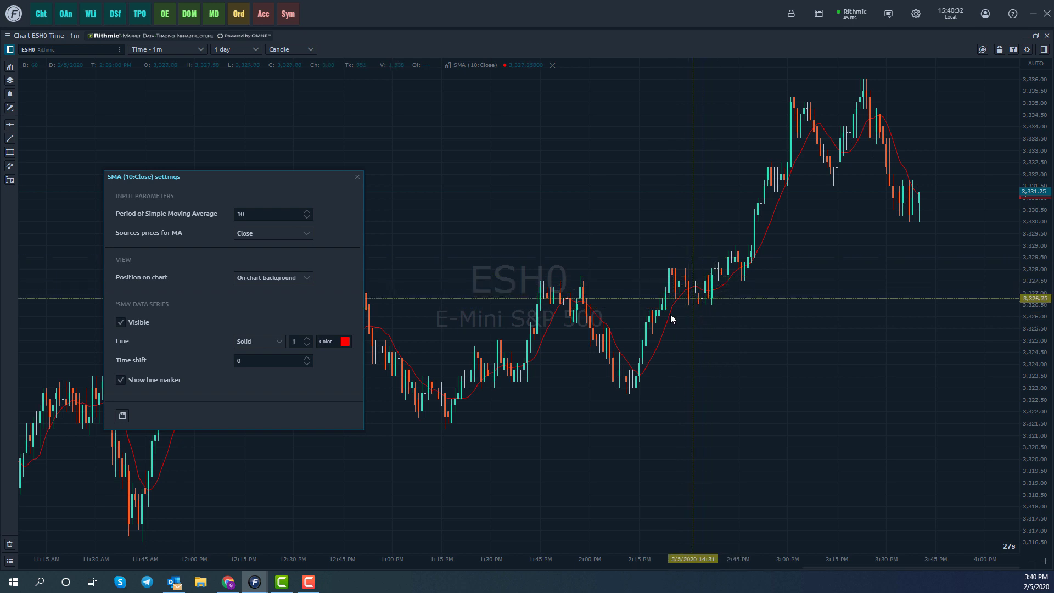
Step: Set the SMA's position to New sub window and make that sub window slightly shorter
left_click(268, 277)
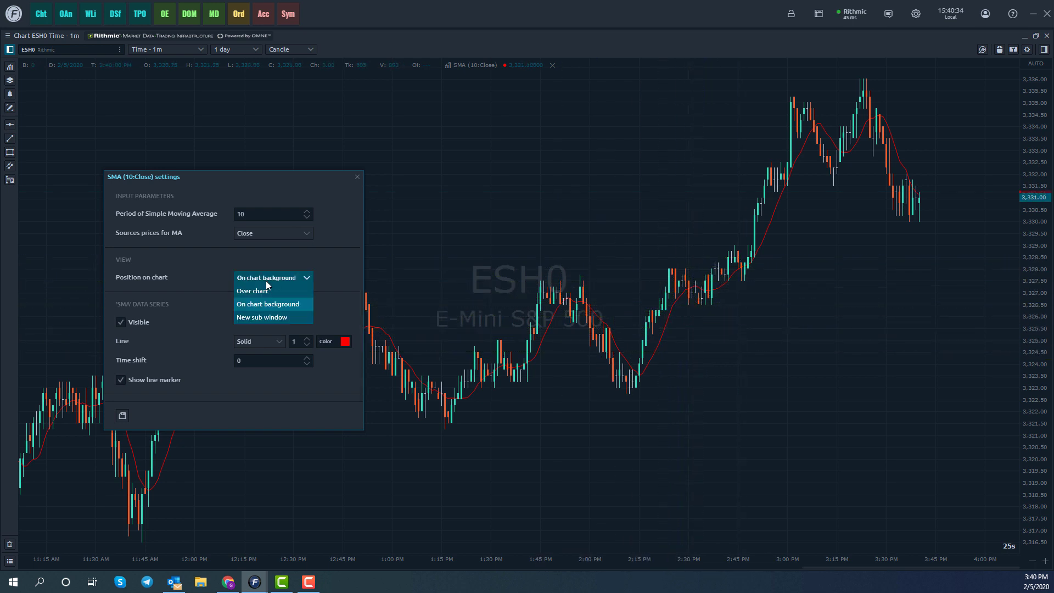
left_click(257, 318)
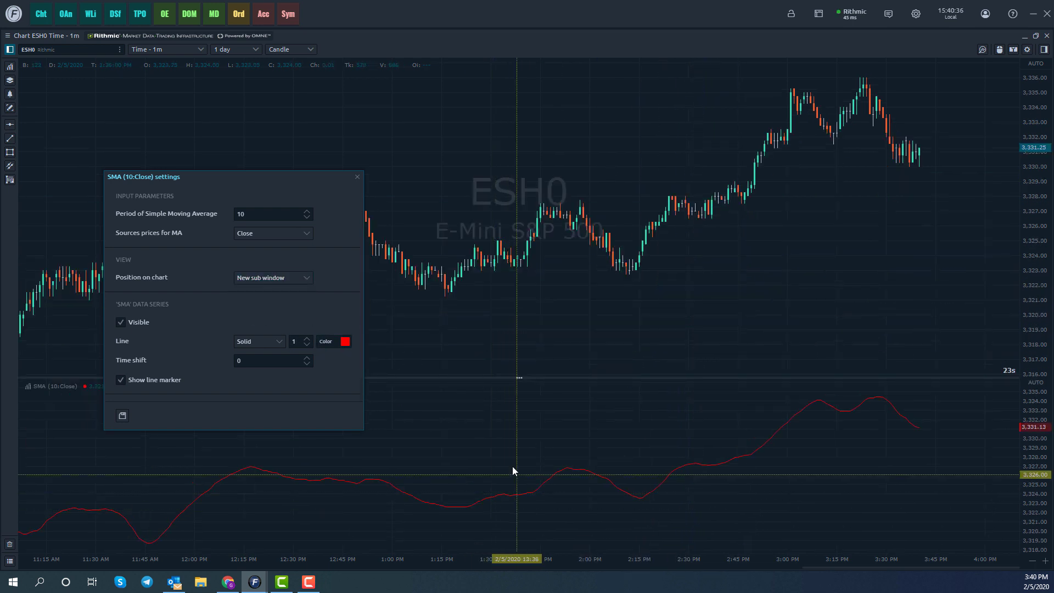
left_click_drag(212, 172, 210, 88)
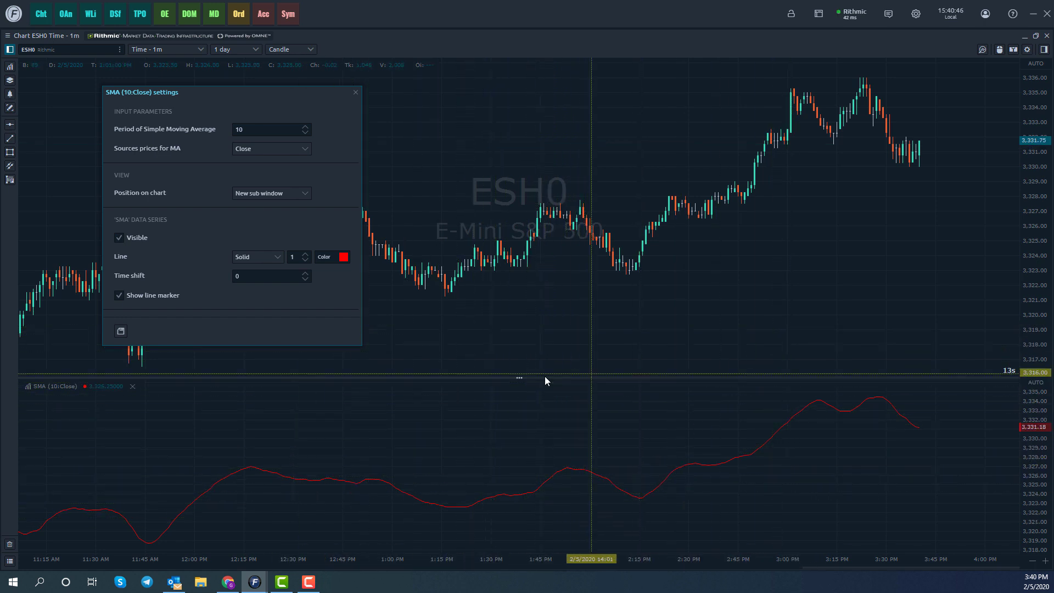
left_click_drag(520, 379, 502, 409)
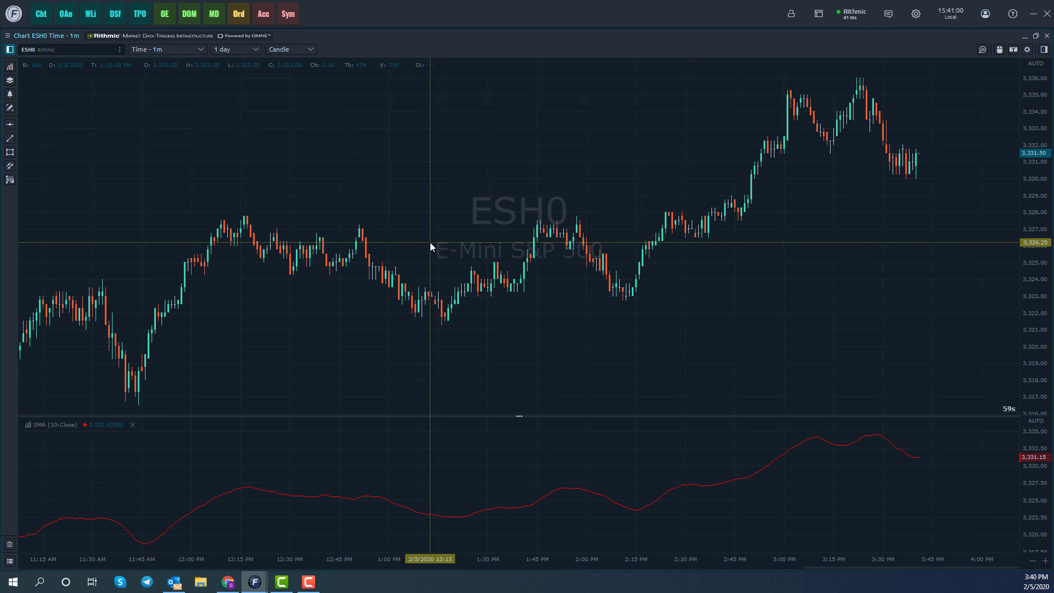
Step: Examine the SMA entry in the object manager, close the manager, and view the options for removing chart objects
left_click(10, 561)
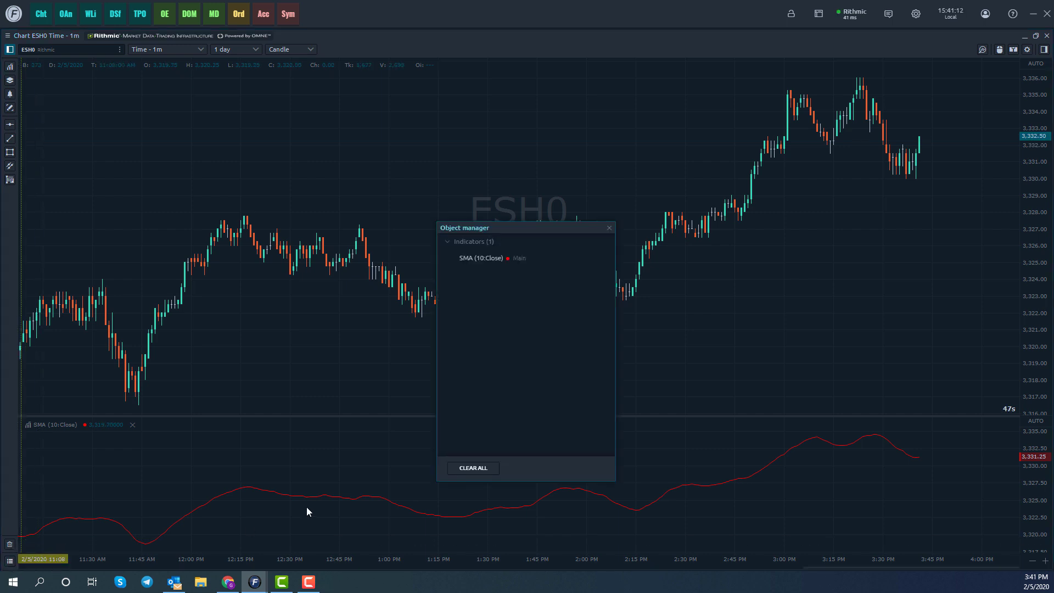
mouse_move(482, 258)
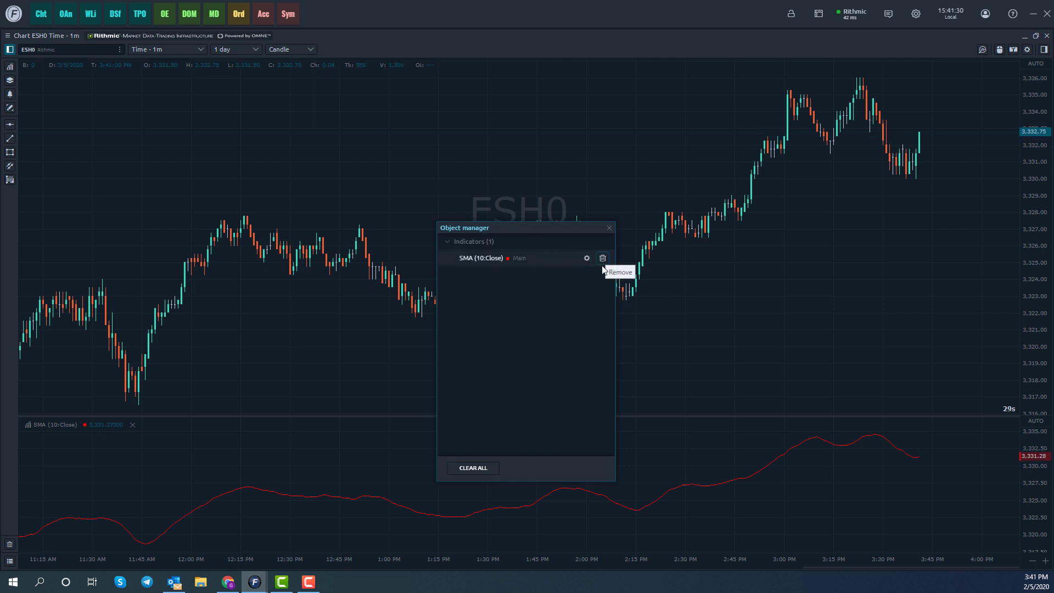
left_click(608, 228)
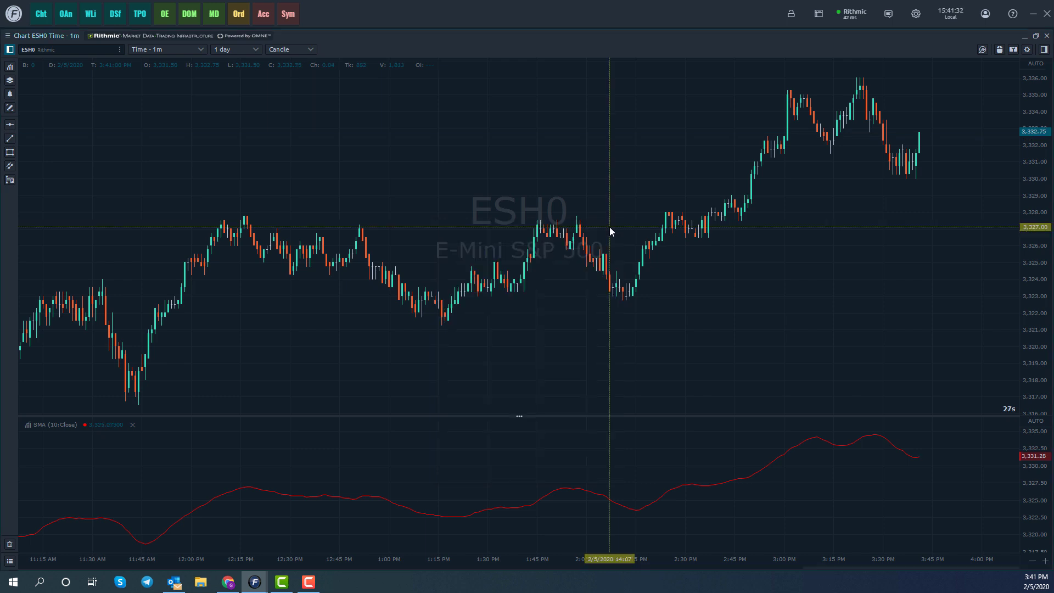
left_click(11, 547)
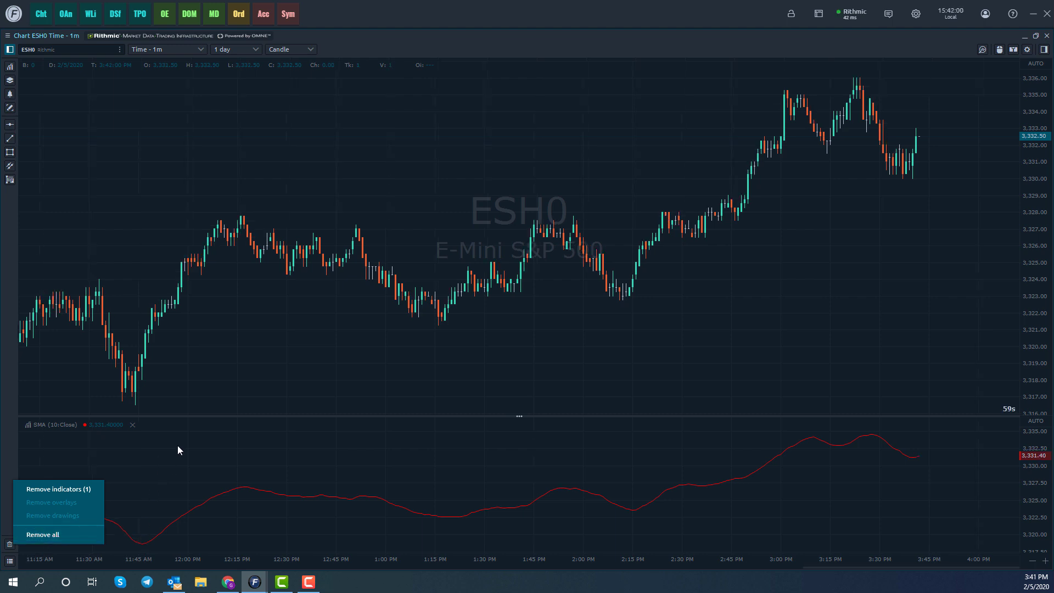
Step: Start a new chart overlay and choose the front-month NQ symbol from Rithmic's CME futures
right_click(406, 221)
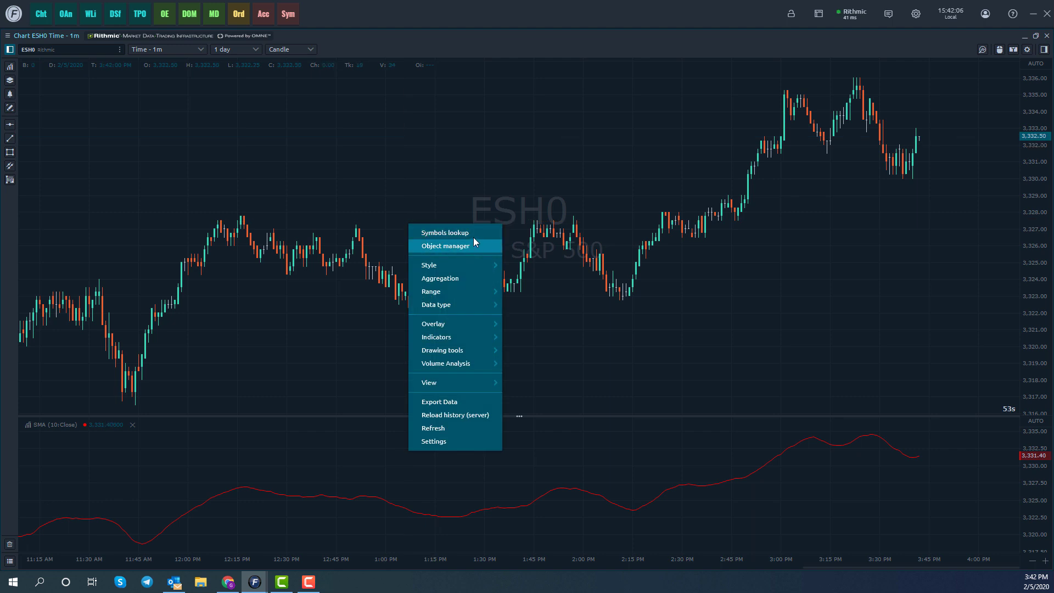
mouse_move(470, 330)
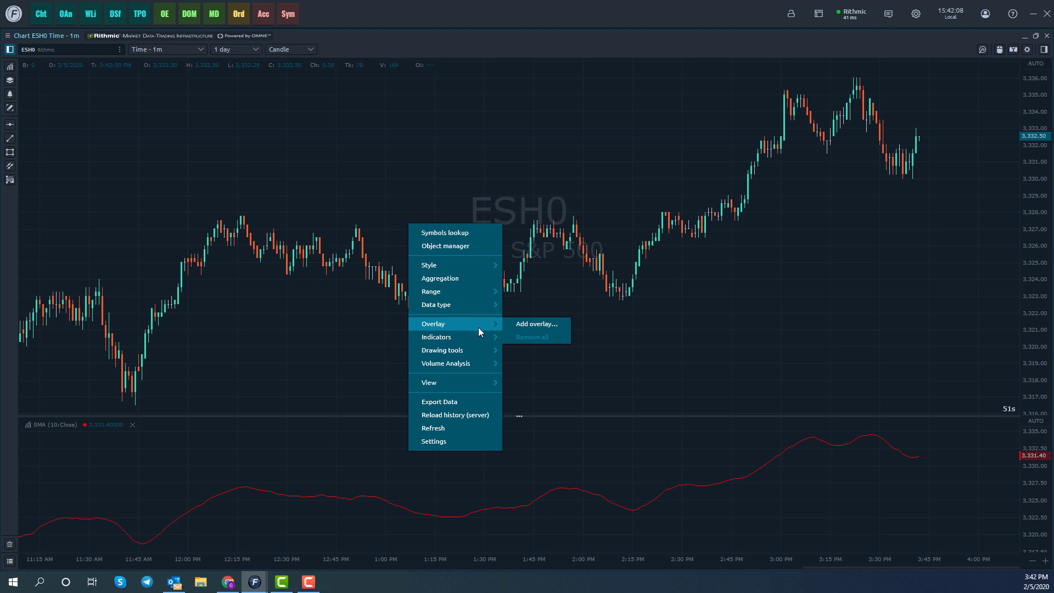
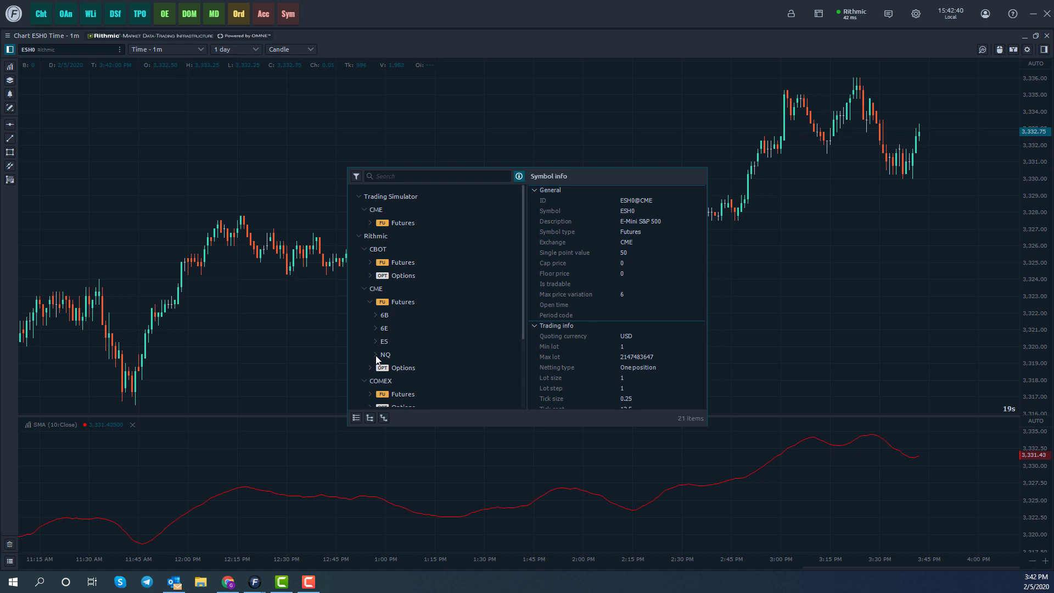
left_click(376, 354)
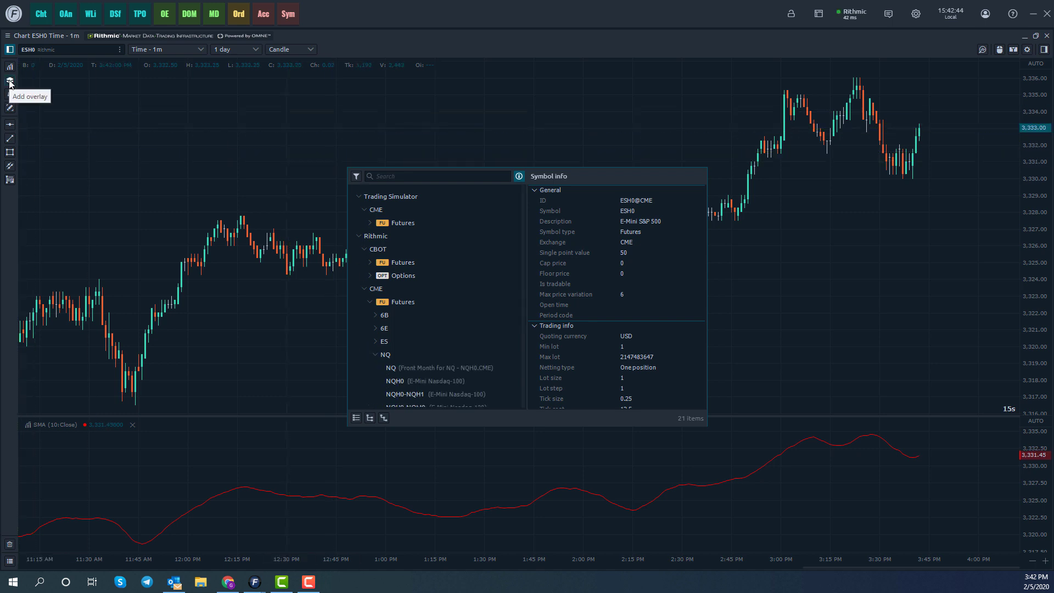
scroll(386, 301, "down", 1)
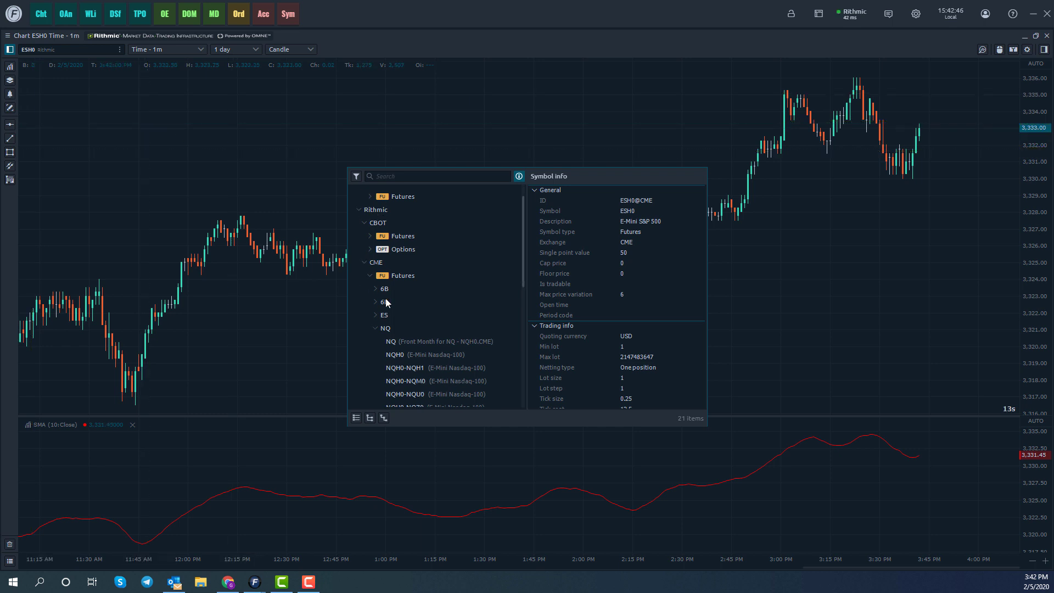
left_click(436, 341)
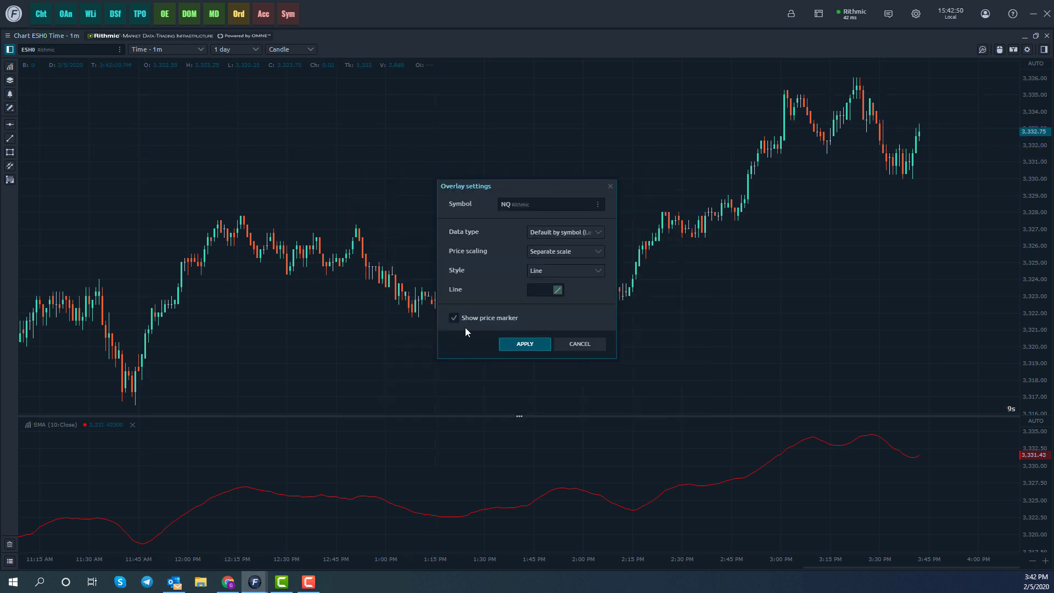
Step: Apply the NQ overlay to the chart as a line with a separate price scale and its price marker shown
left_click(565, 274)
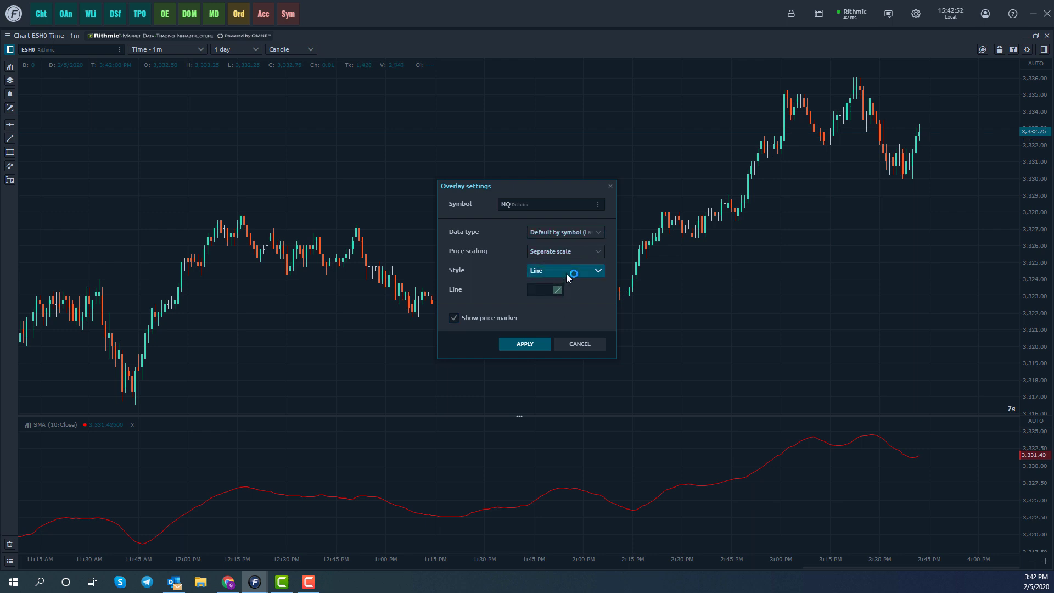
left_click(547, 252)
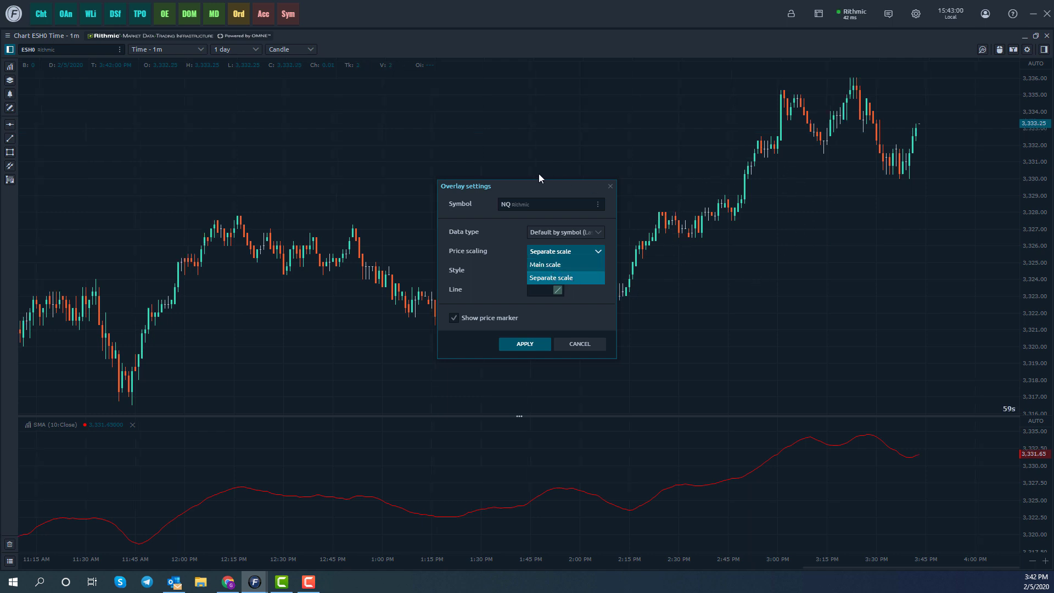
left_click(524, 186)
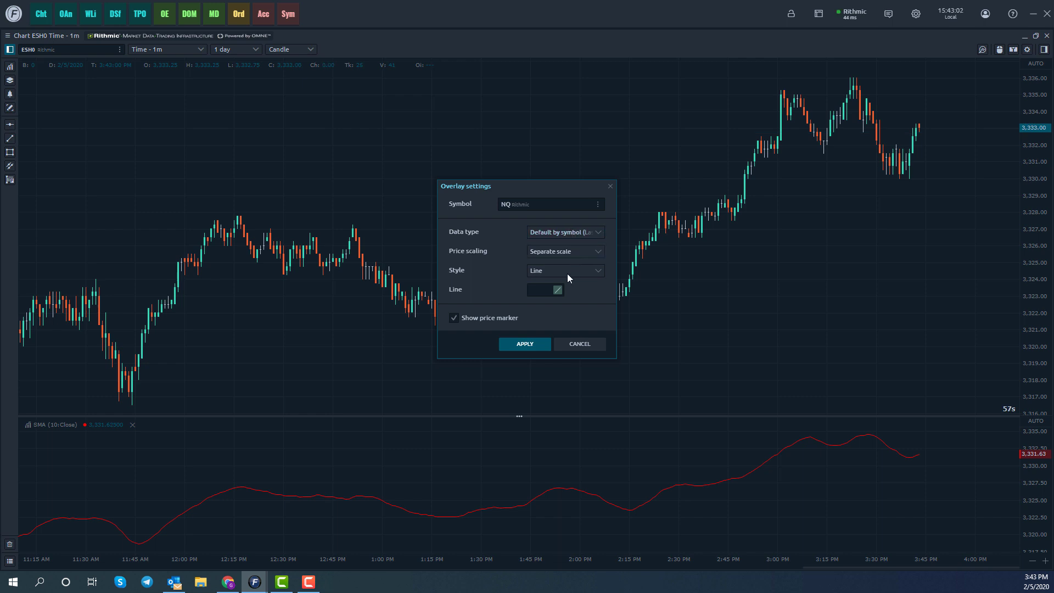
left_click(521, 348)
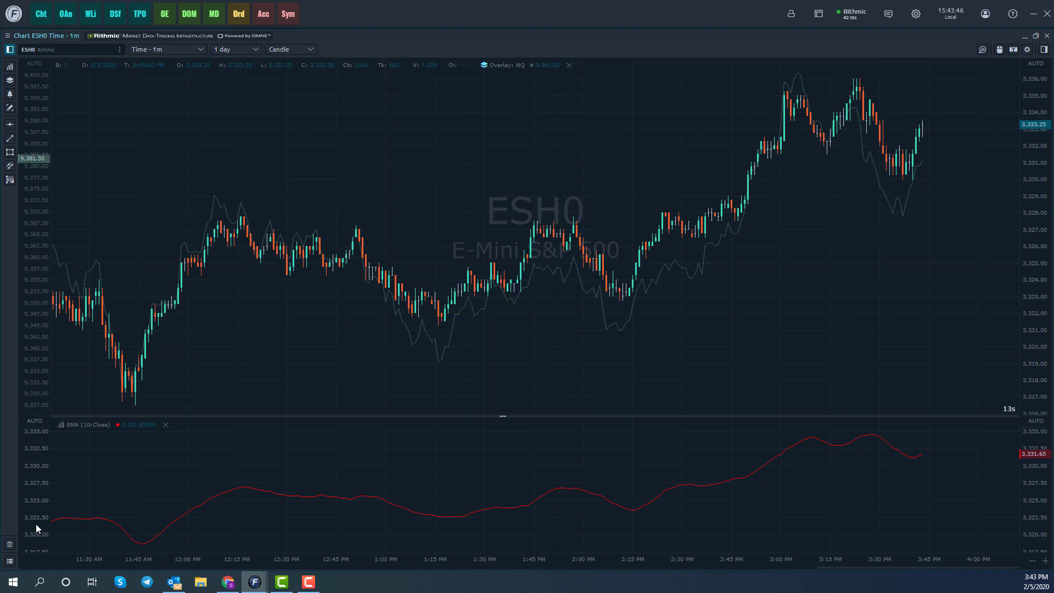
Step: Remove the chart's overlays and indicators using their separate bulk-removal options
left_click(8, 545)
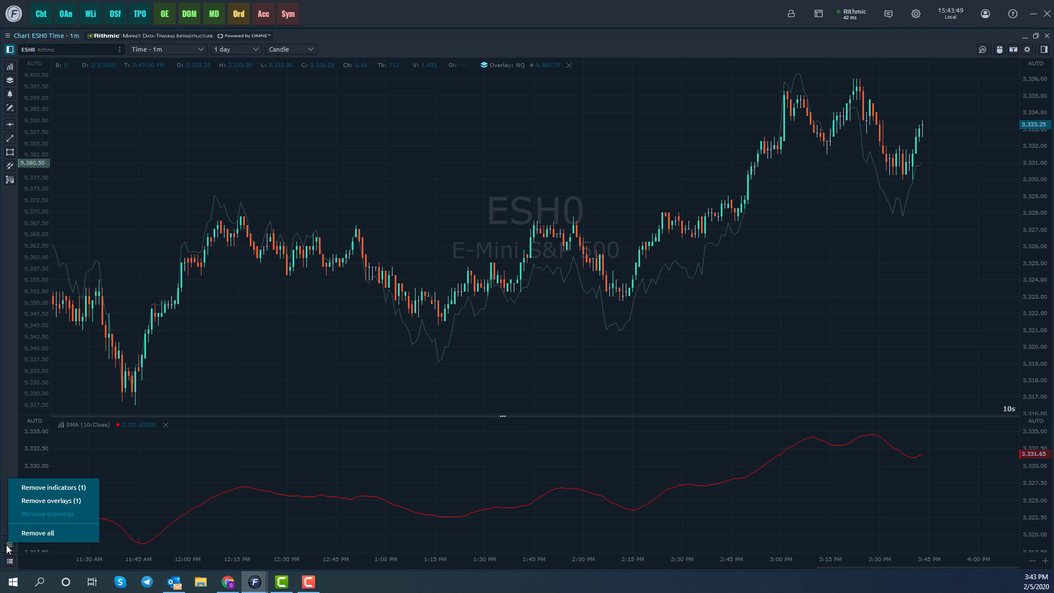
left_click(64, 501)
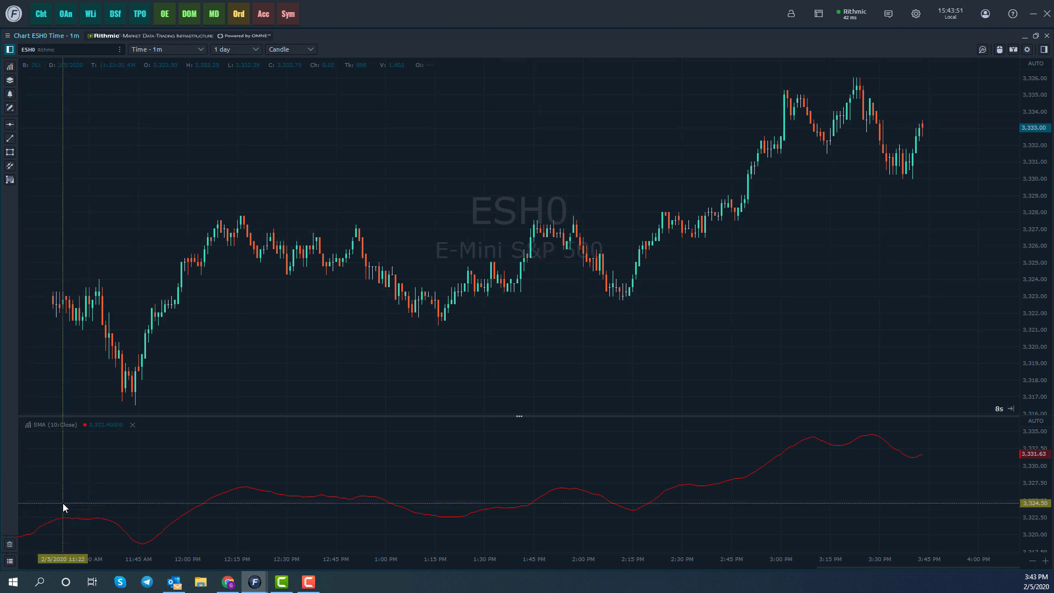
left_click(12, 546)
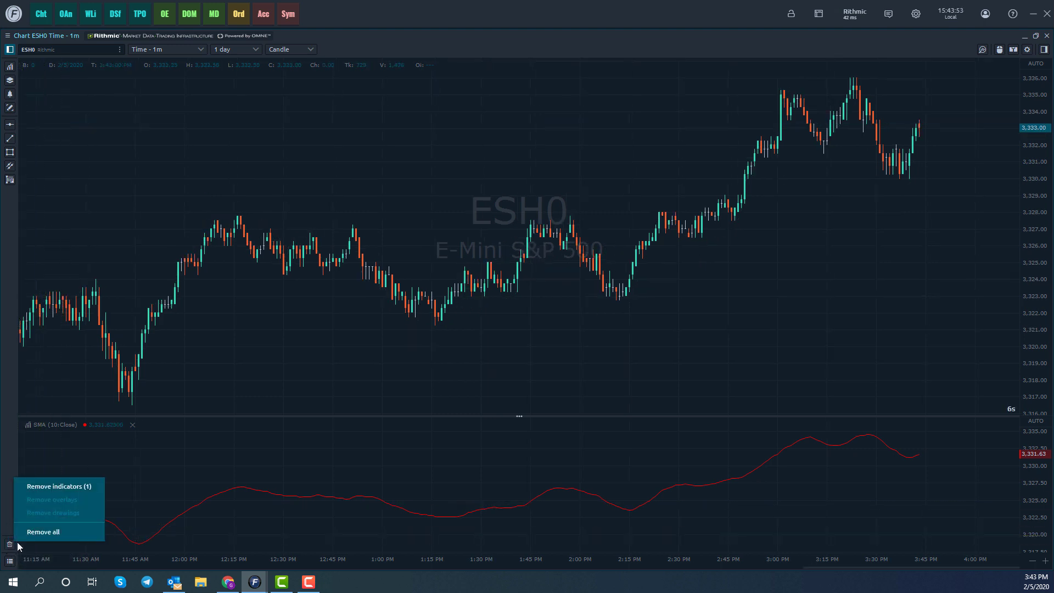
left_click(71, 482)
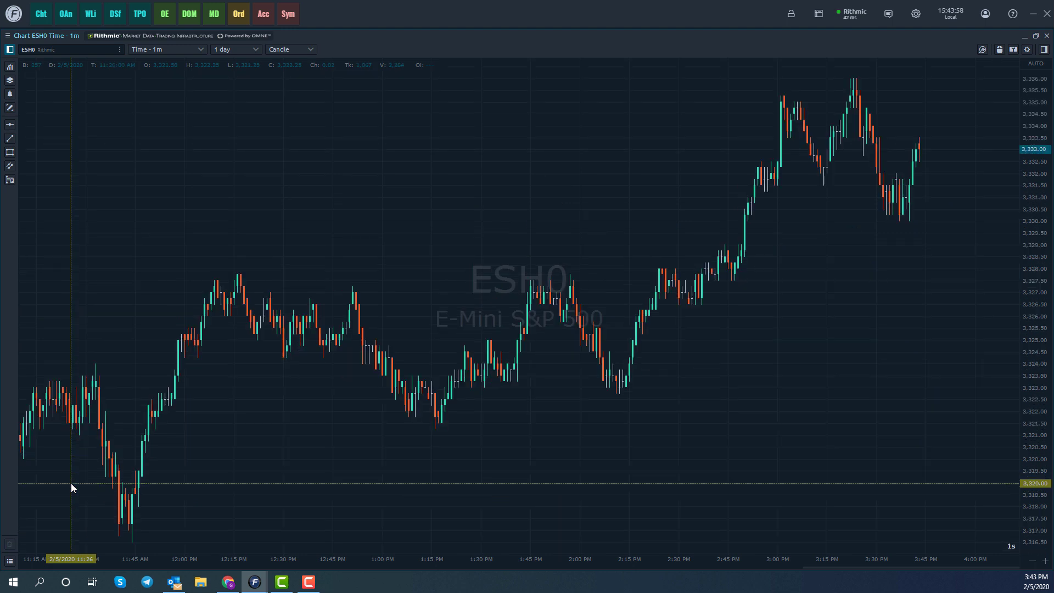
Step: Examine the available drawing tools across the Trend, Geometry, Fibonacci, Gann, Patterns and Other groups
left_click(10, 109)
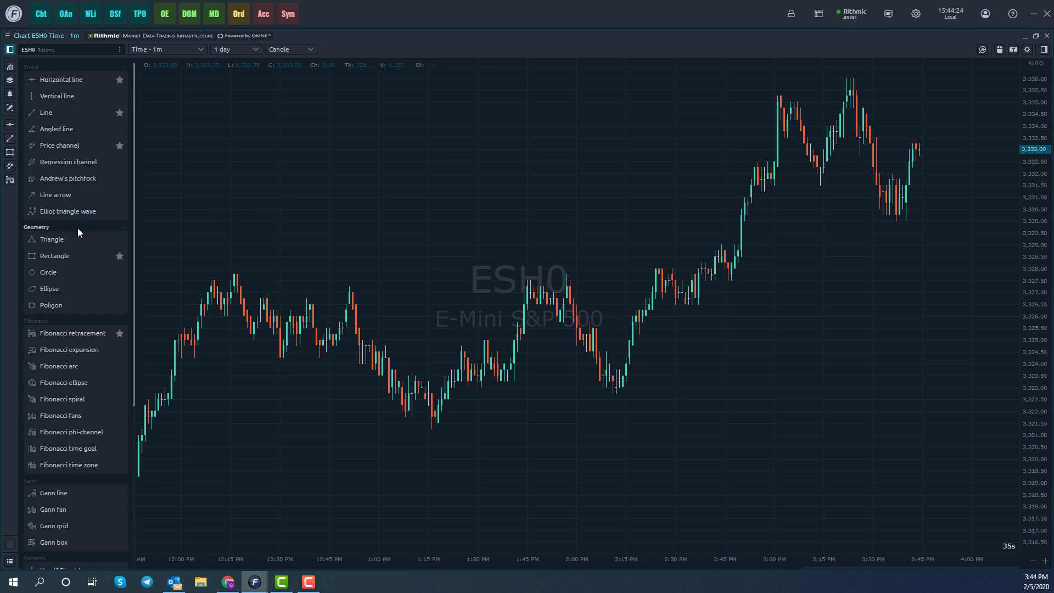
left_click(55, 212)
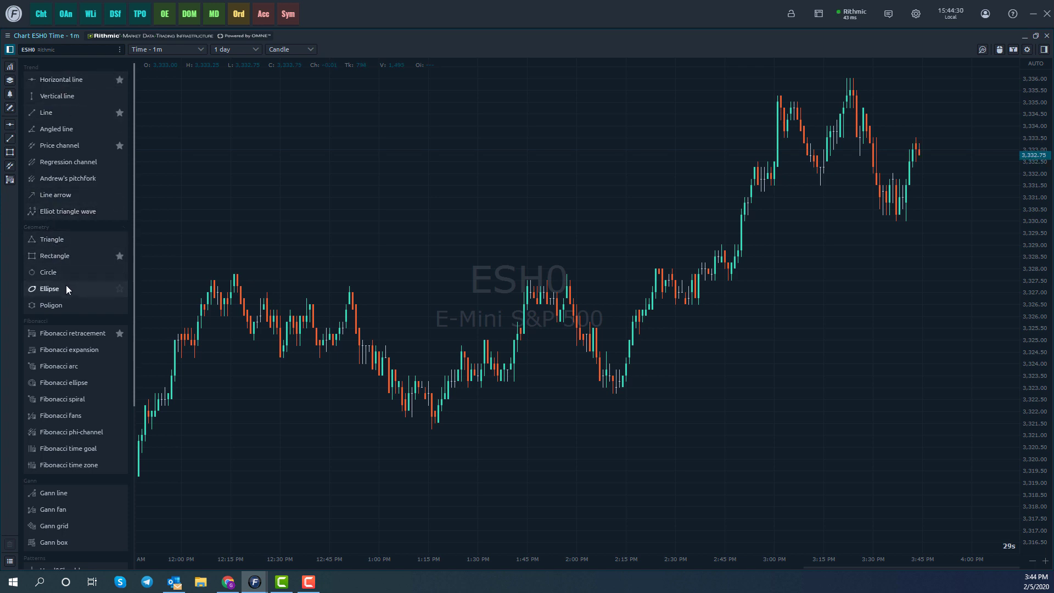
scroll(64, 291, "down", 2)
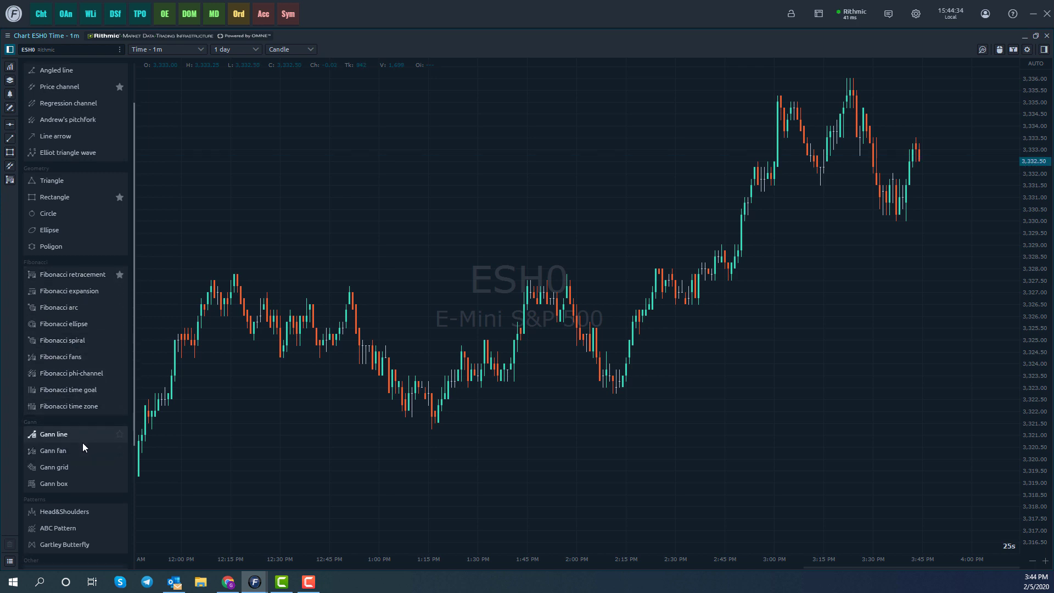
scroll(82, 443, "down", 2)
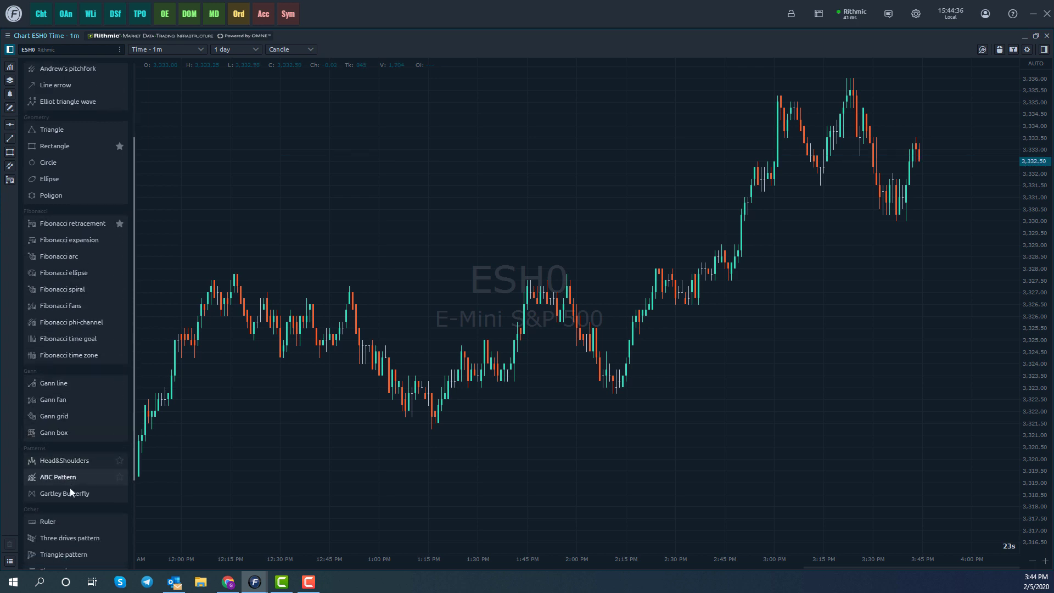
scroll(72, 491, "down", 2)
scroll(47, 463, "down", 3)
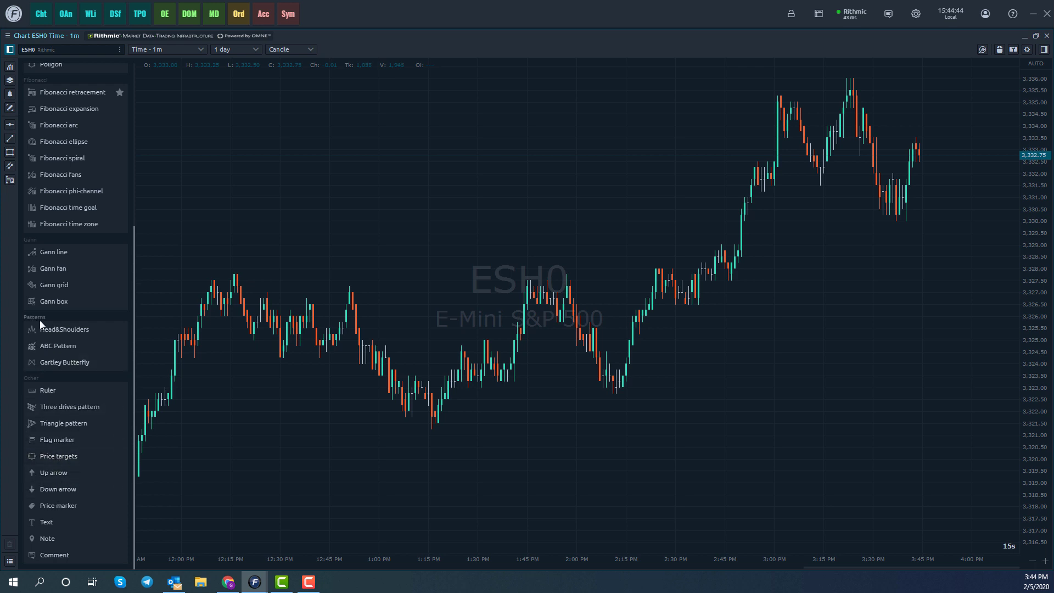
scroll(40, 322, "up", 3)
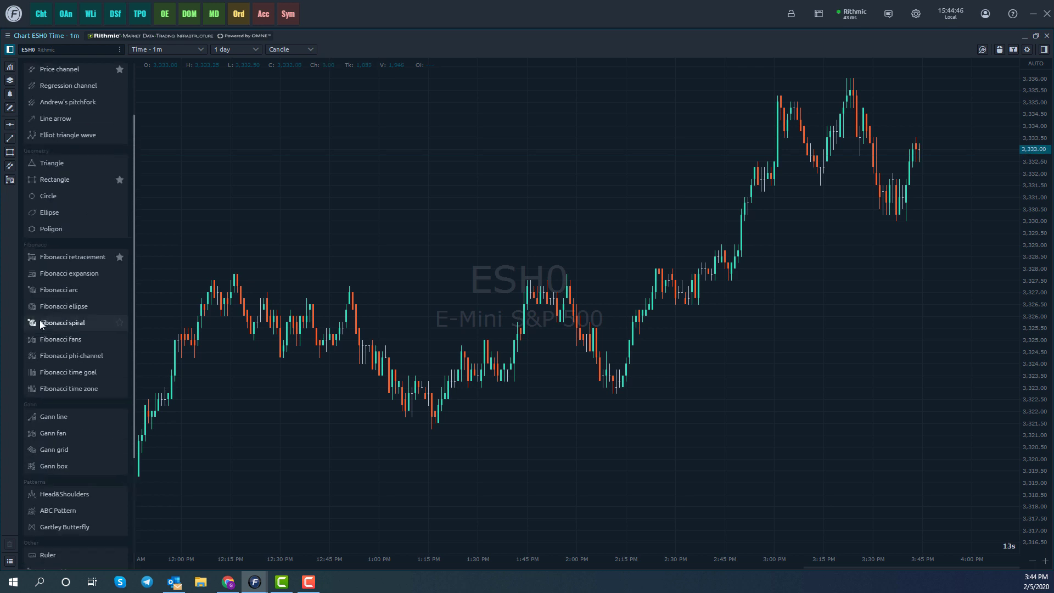
scroll(98, 268, "up", 1)
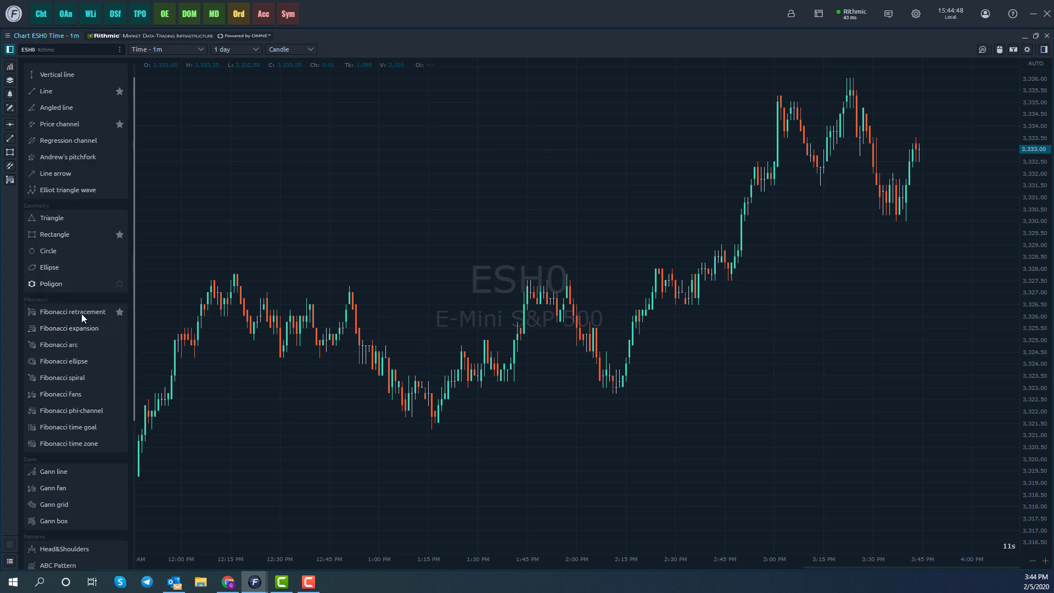
Step: Draw a Fibonacci retracement from about 3,324.26 up to about 3,327.52, and remove all drawings from the chart
left_click(82, 314)
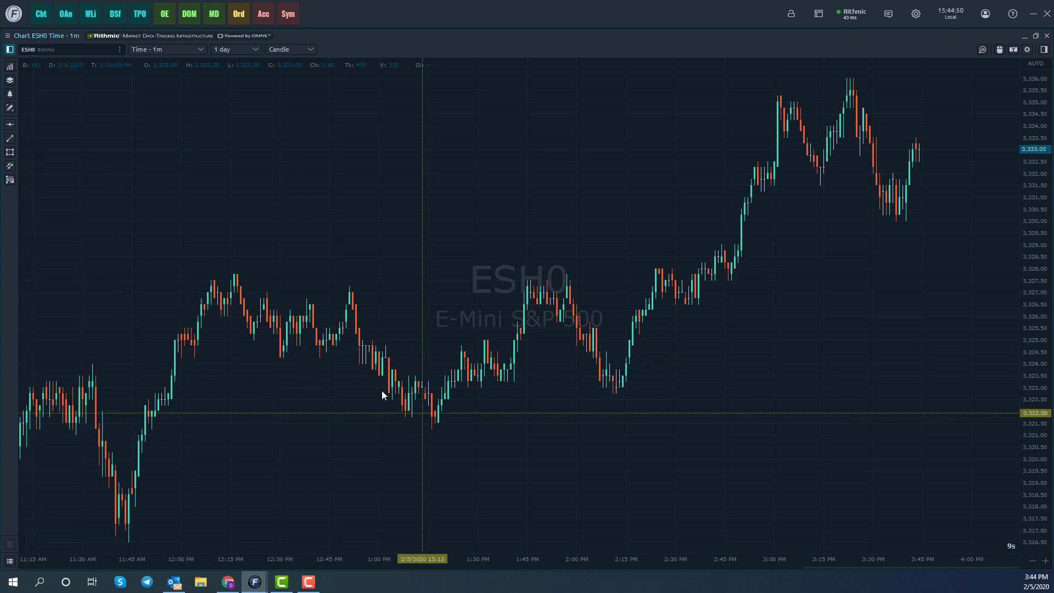
left_click(320, 358)
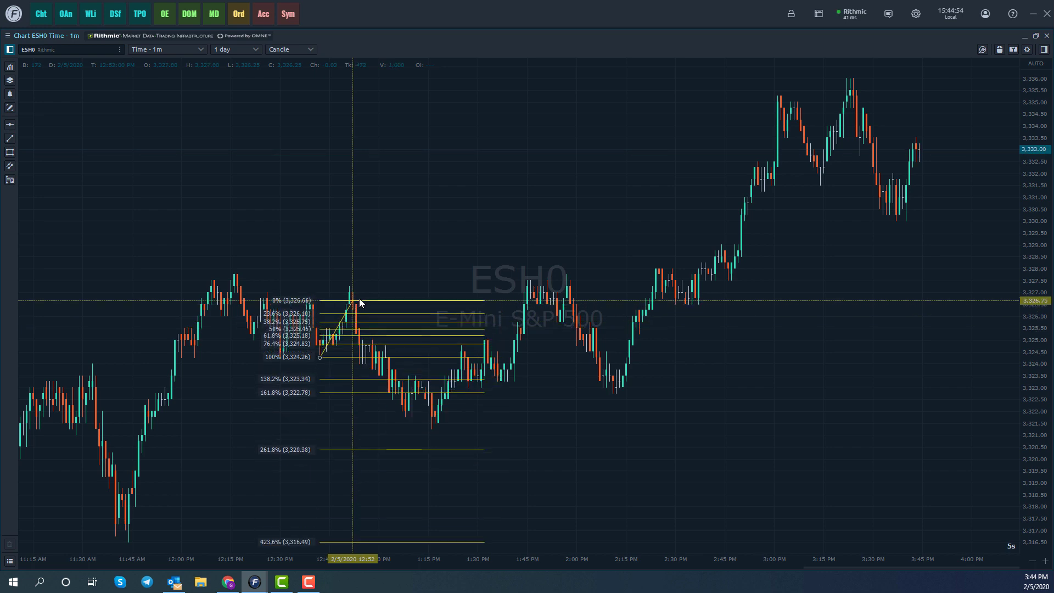
left_click(526, 280)
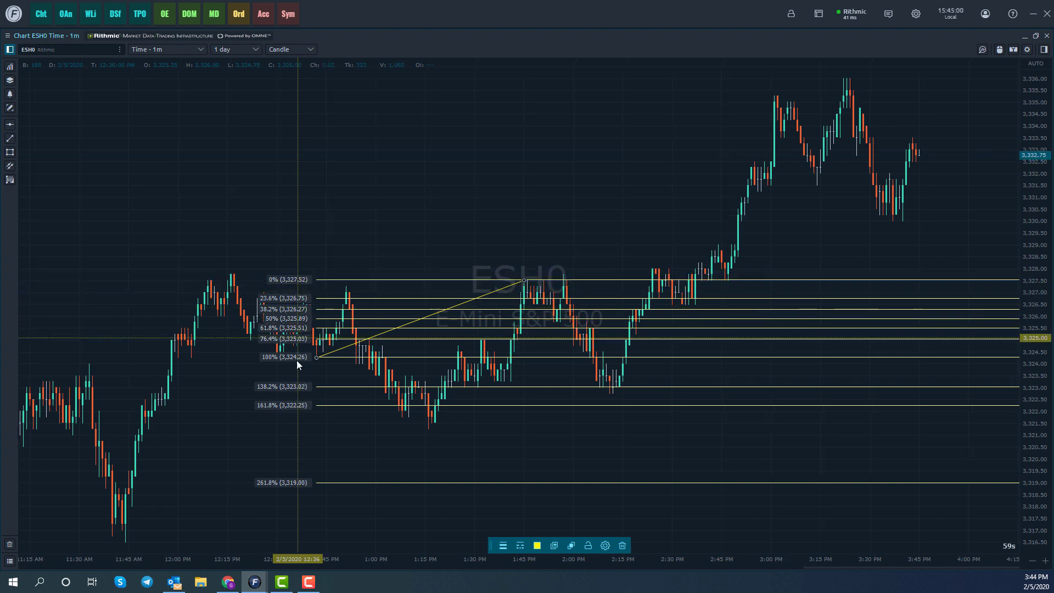
left_click(10, 544)
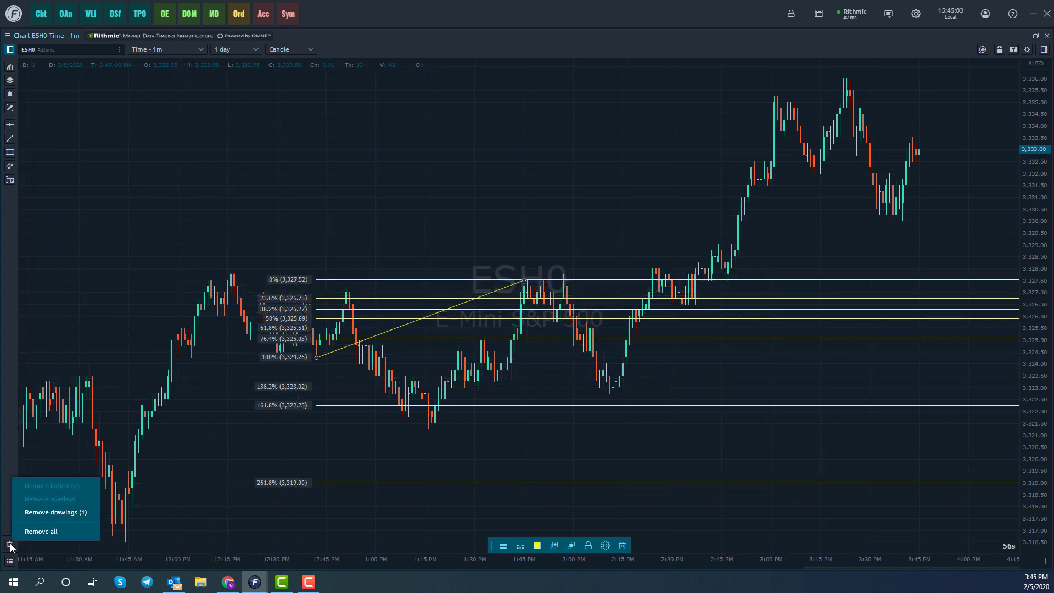
left_click(75, 513)
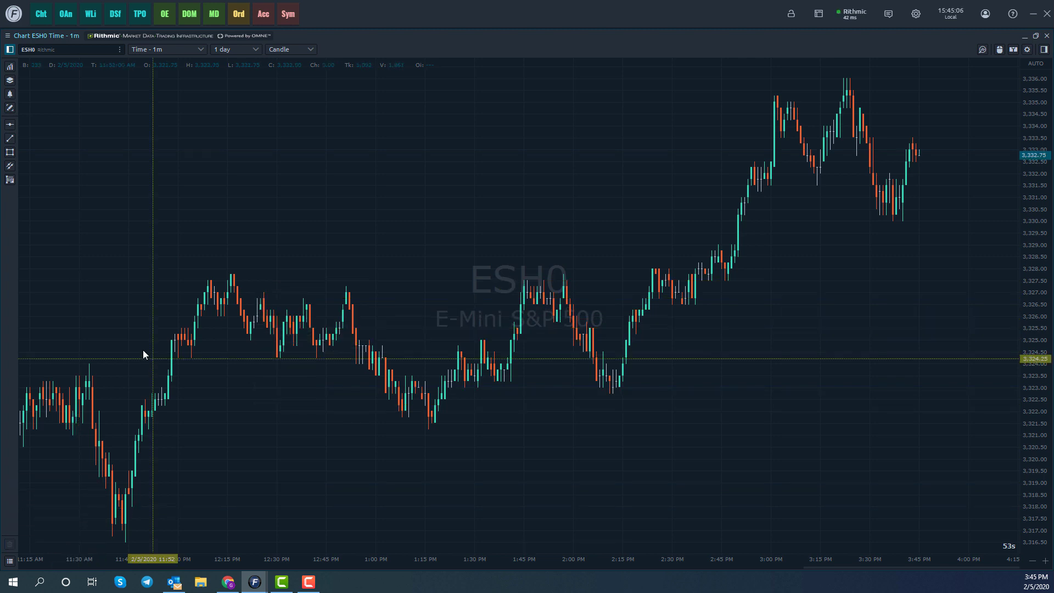
Step: Draw a trend line from the high near 12:15 PM to the high just after 3:00 PM
left_click(10, 109)
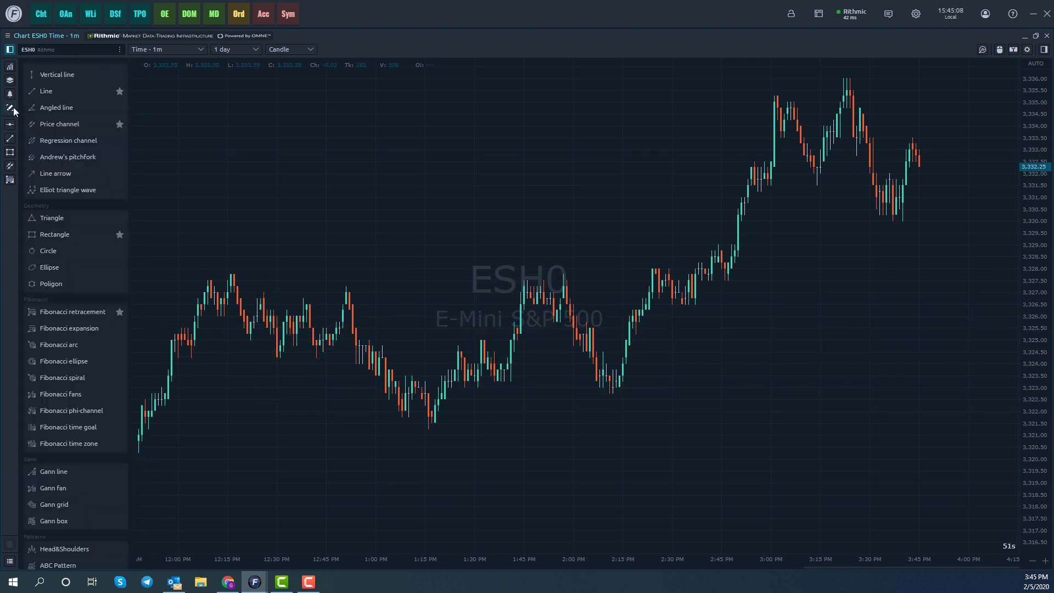
left_click(52, 90)
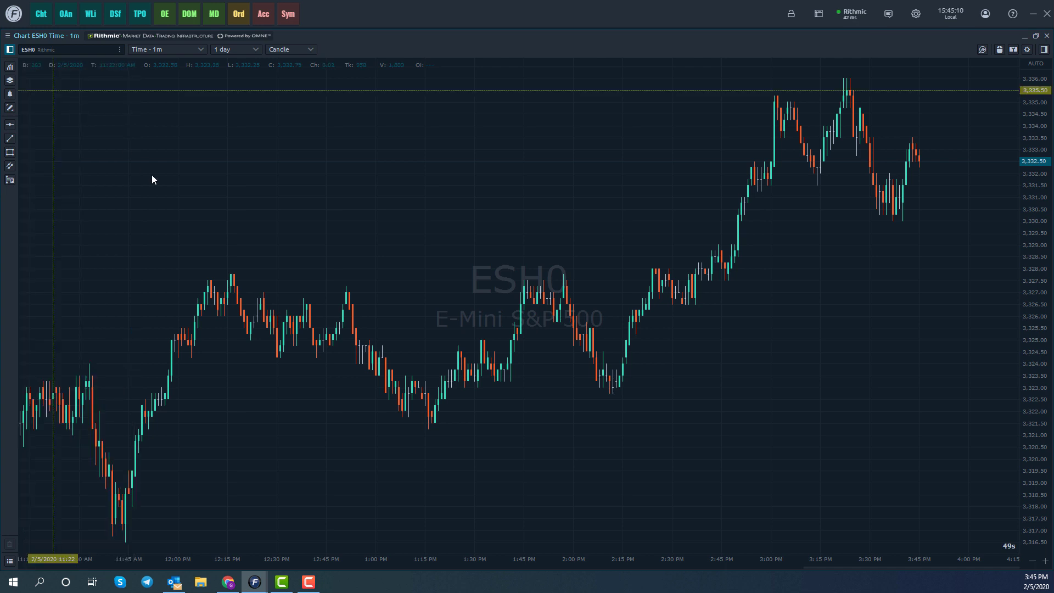
left_click(230, 274)
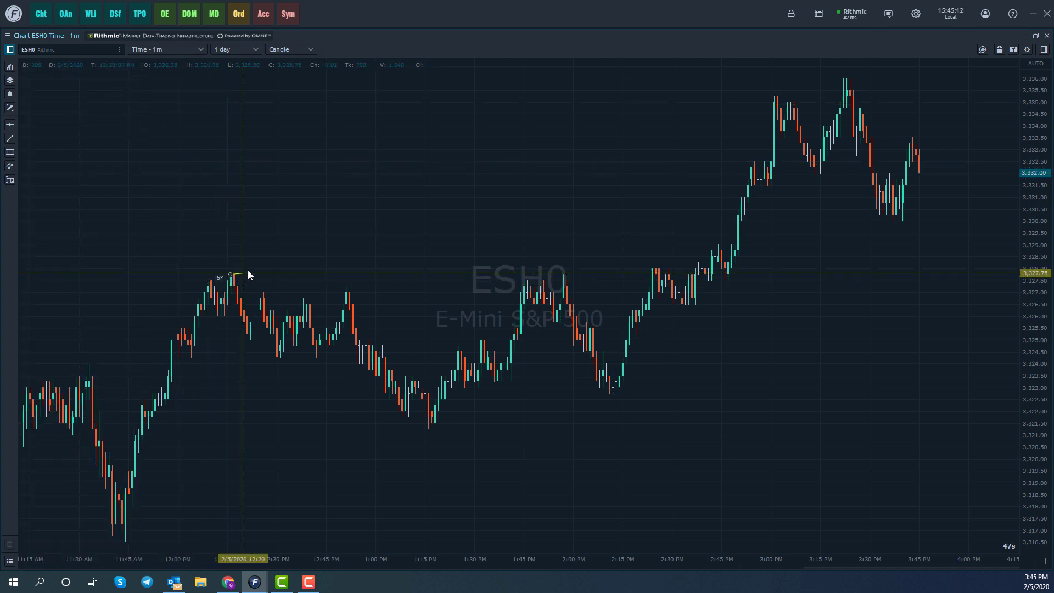
left_click(775, 95)
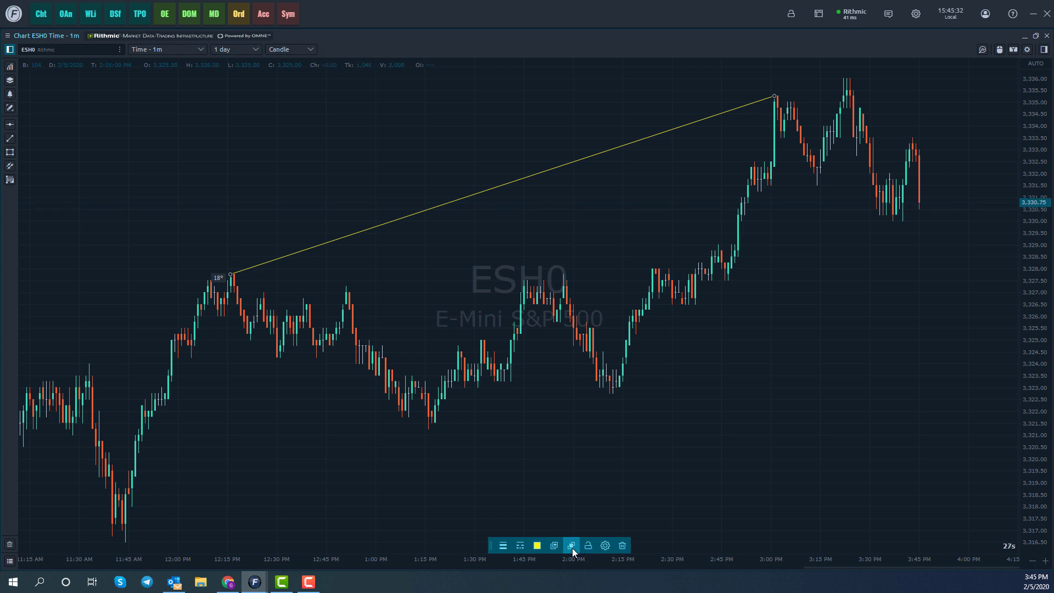
Step: Set the trend line's thickness to 4px and review its line style options and detailed settings
left_click(538, 545)
left_click(520, 546)
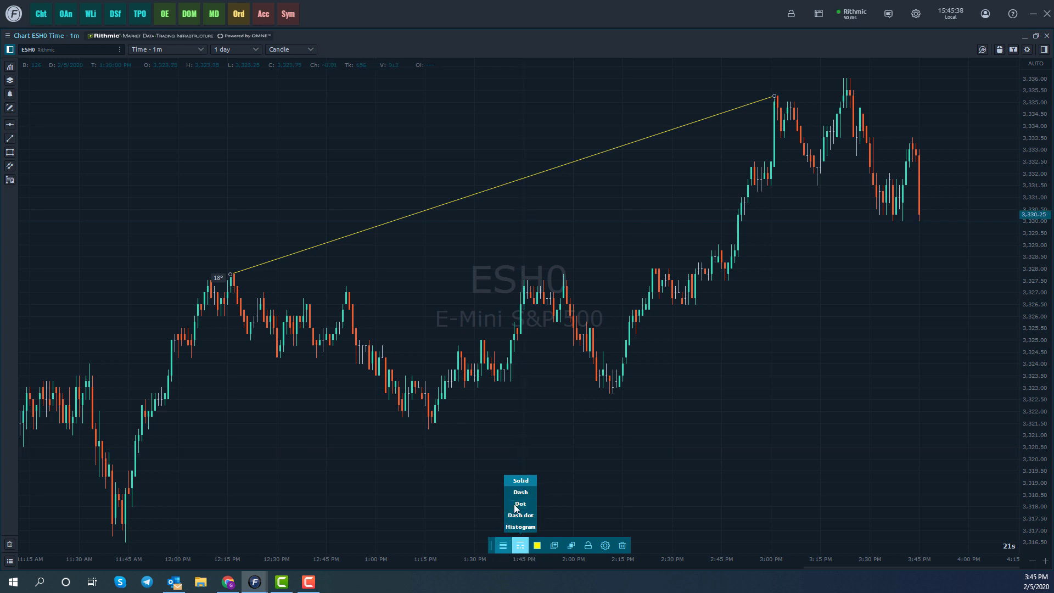
left_click(504, 545)
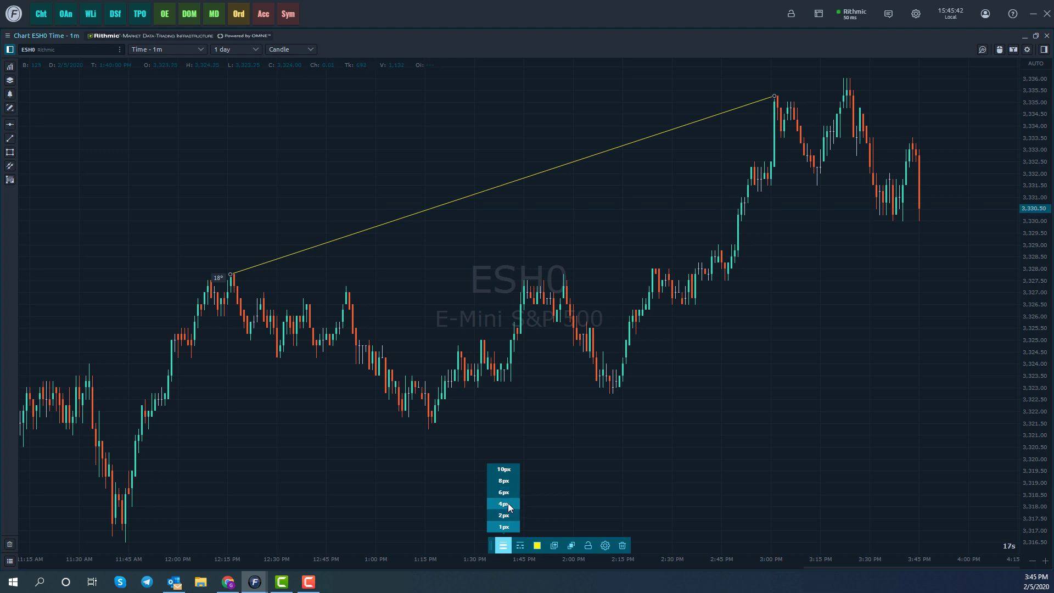
left_click(508, 506)
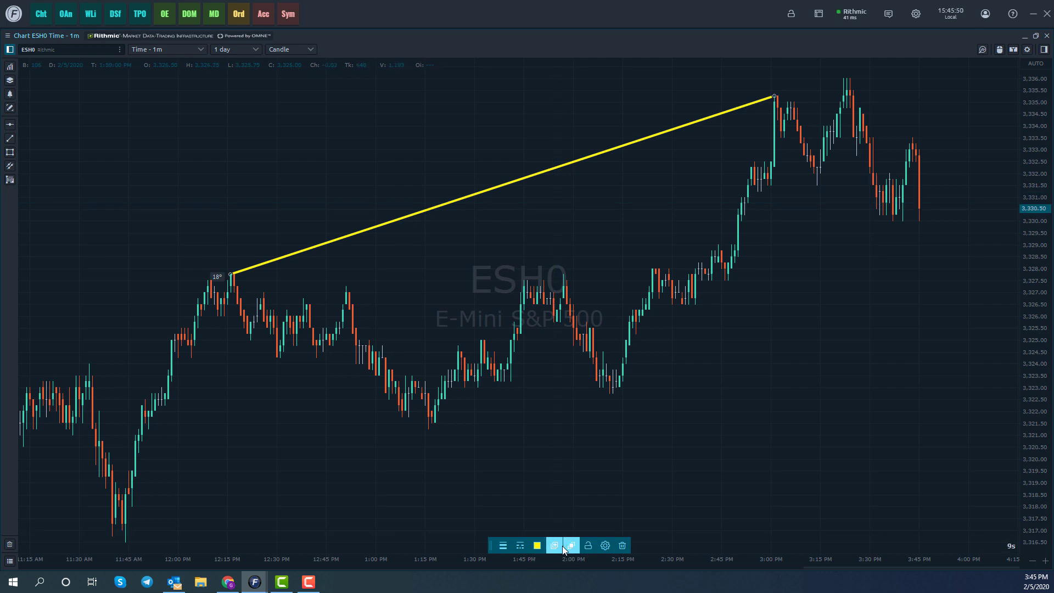
left_click(605, 545)
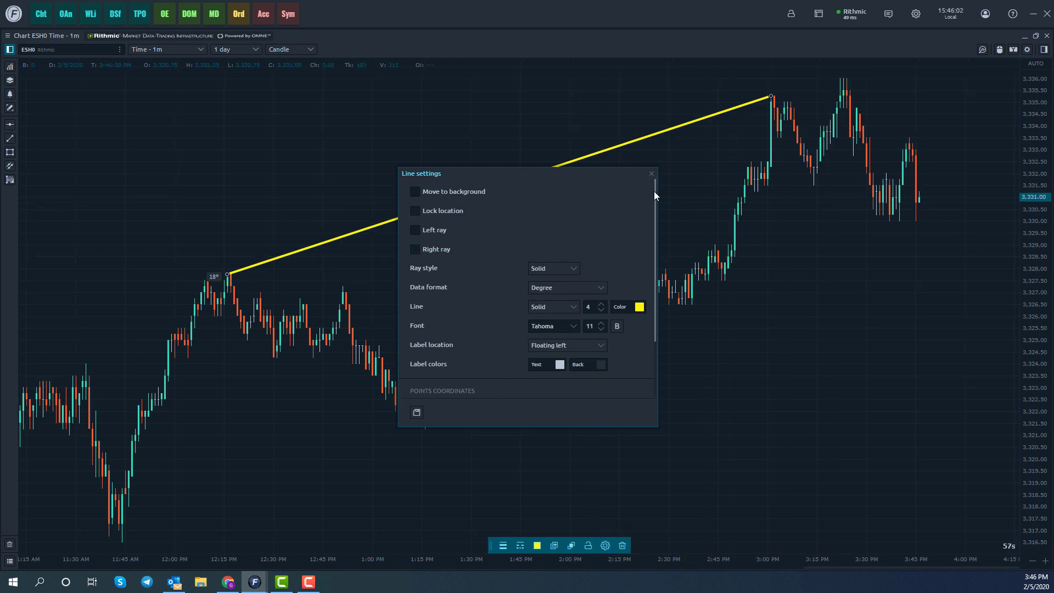
left_click(651, 173)
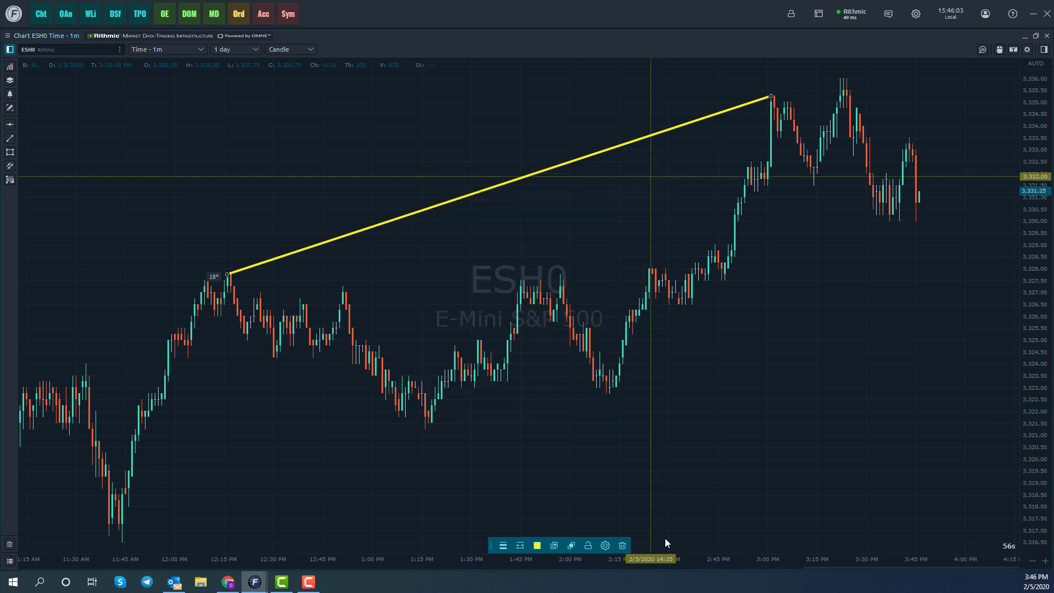
Step: Delete the trend line and place a horizontal line at about 3,331.50 starting near 12:30 PM
left_click(622, 545)
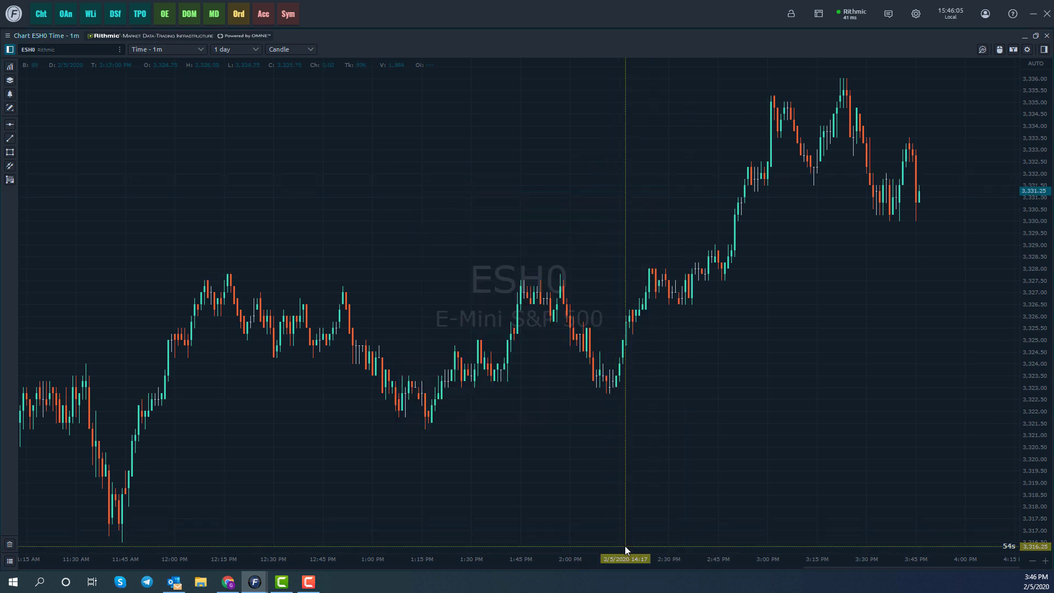
left_click(10, 127)
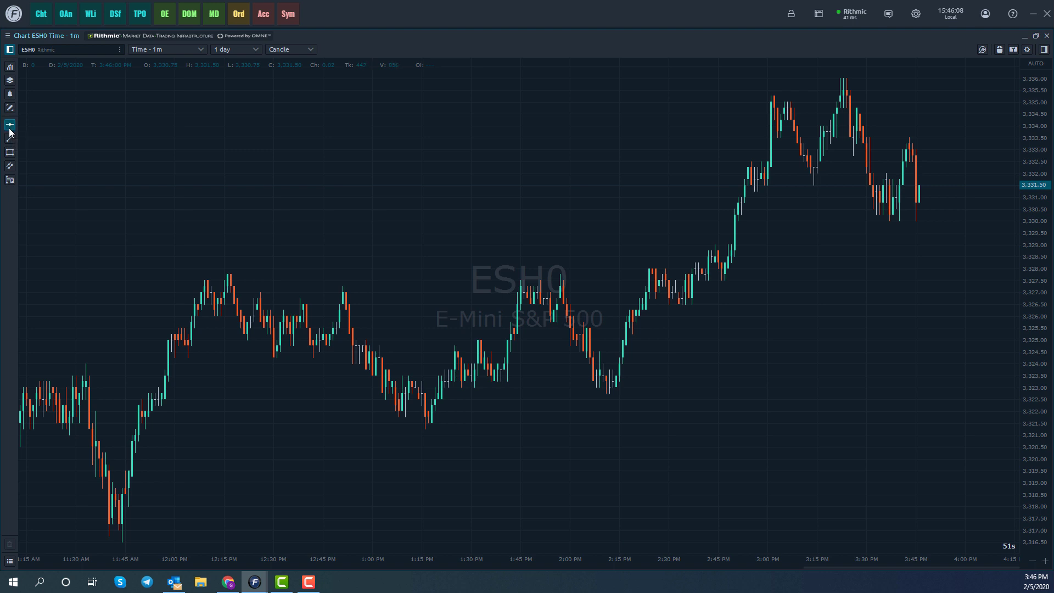
left_click(264, 185)
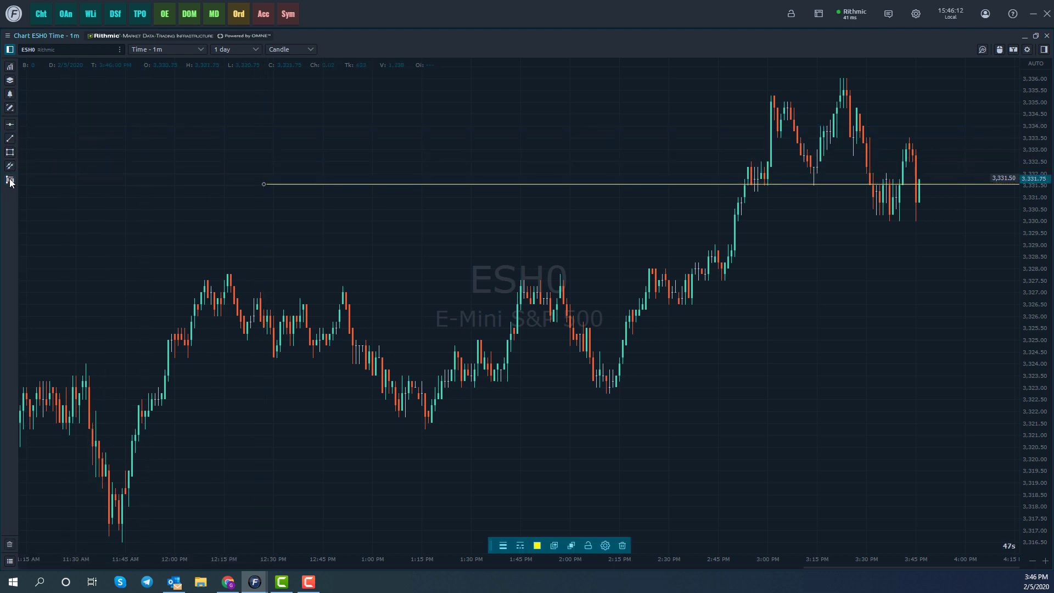
Step: Mark the Line arrow drawing tool as a favorite and reopen the list of drawing tools
left_click(10, 109)
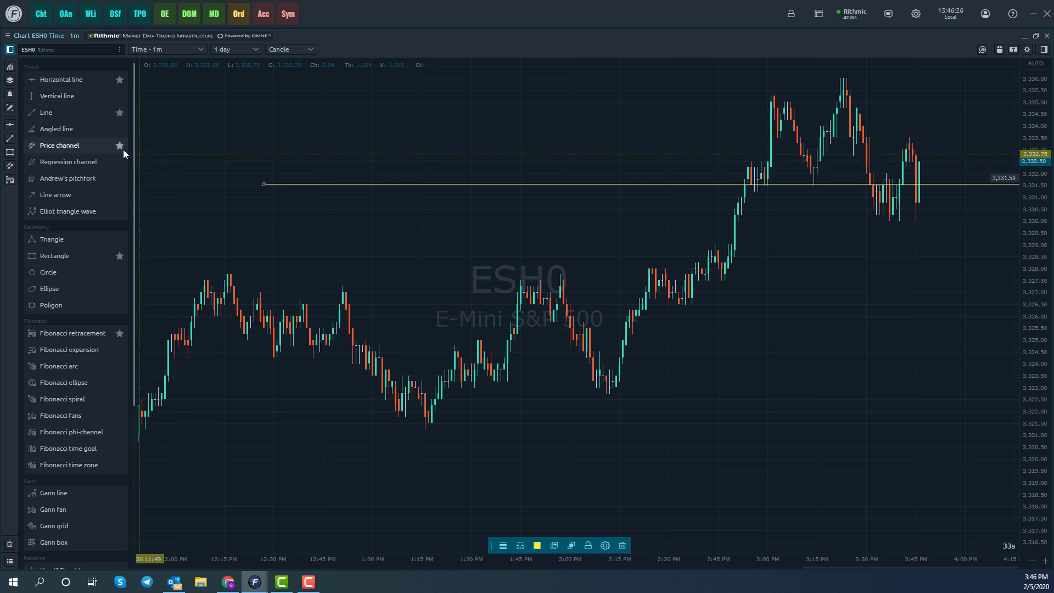
left_click(94, 255)
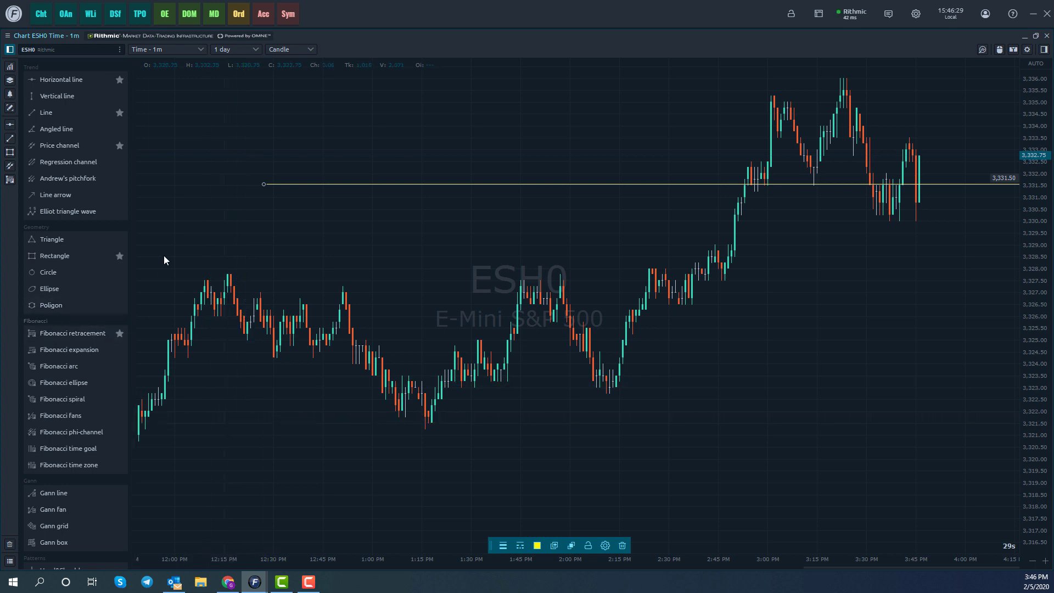
left_click(120, 195)
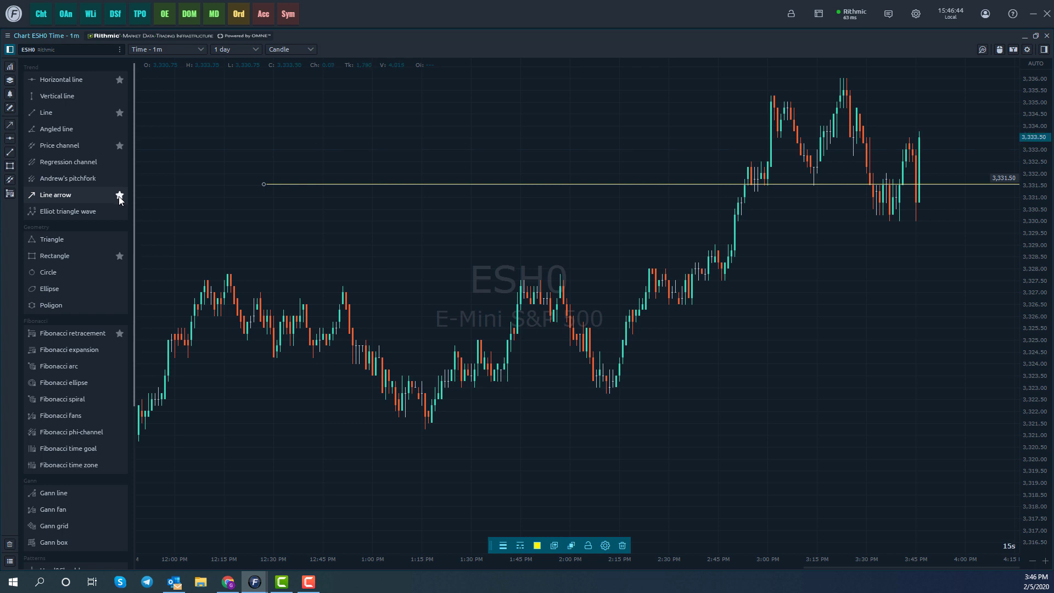
left_click(14, 126)
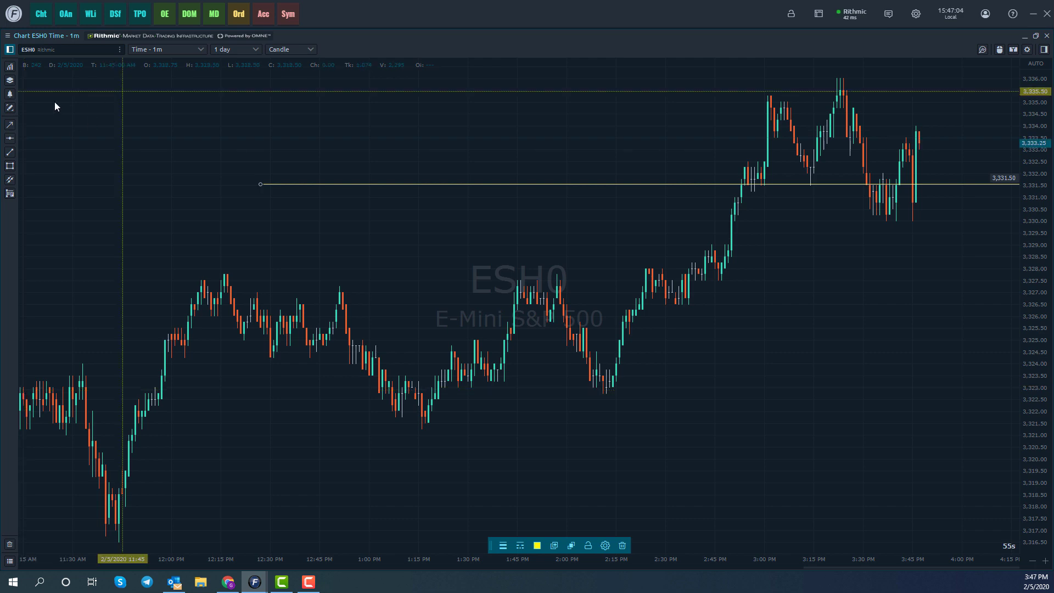
left_click(10, 110)
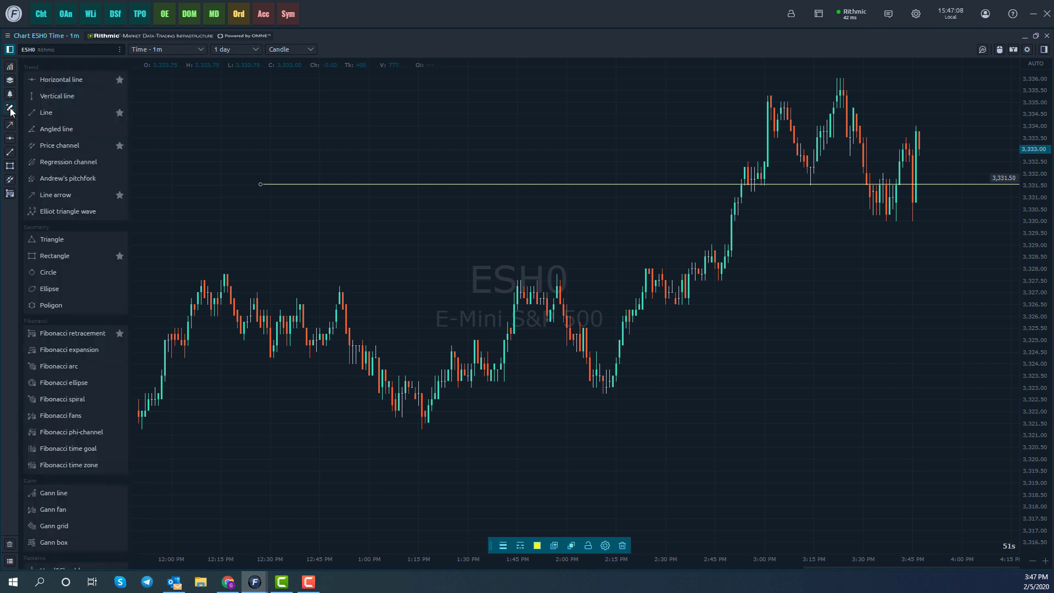